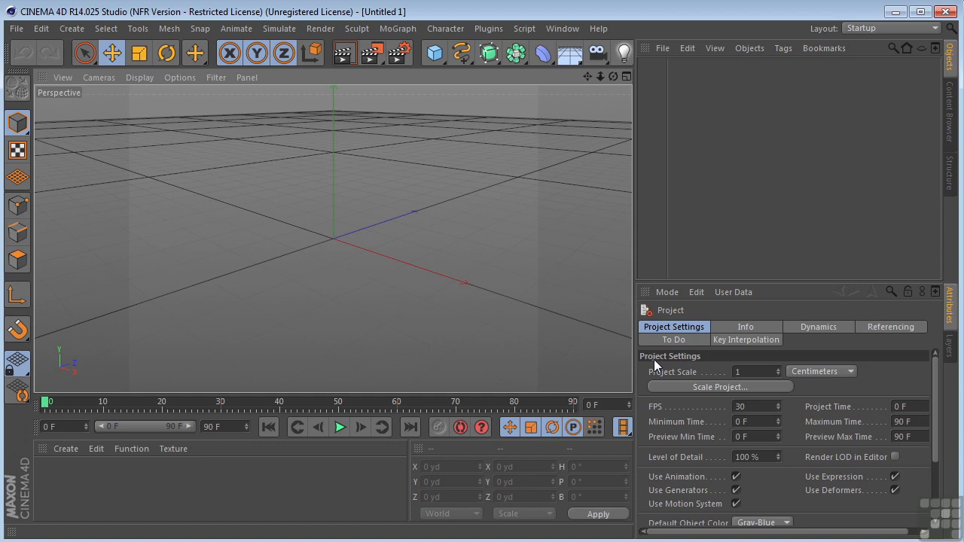
- Add a floor and a text spline reading "1618 DESIGNS"
{"action": "left_click", "coordinate": [570, 53]}
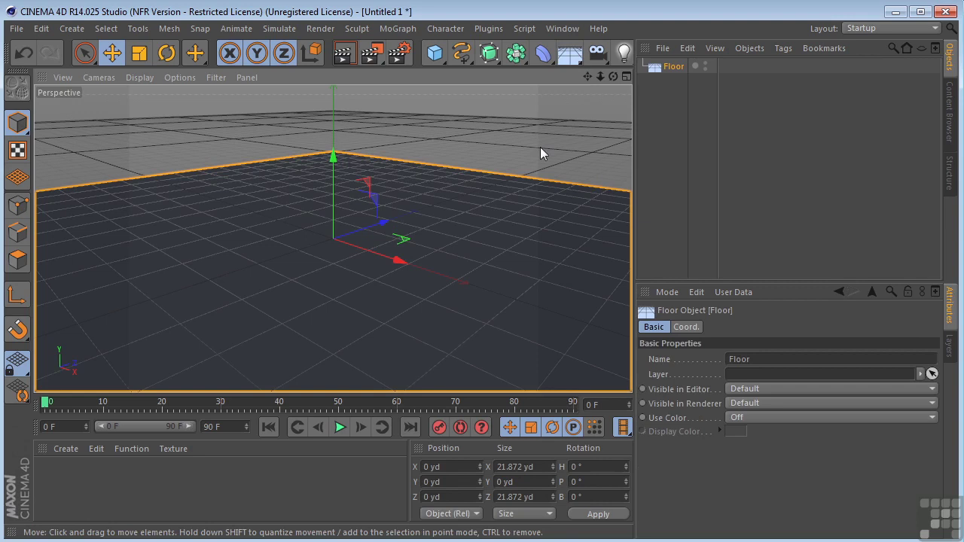
{"action": "left_click", "coordinate": [455, 55]}
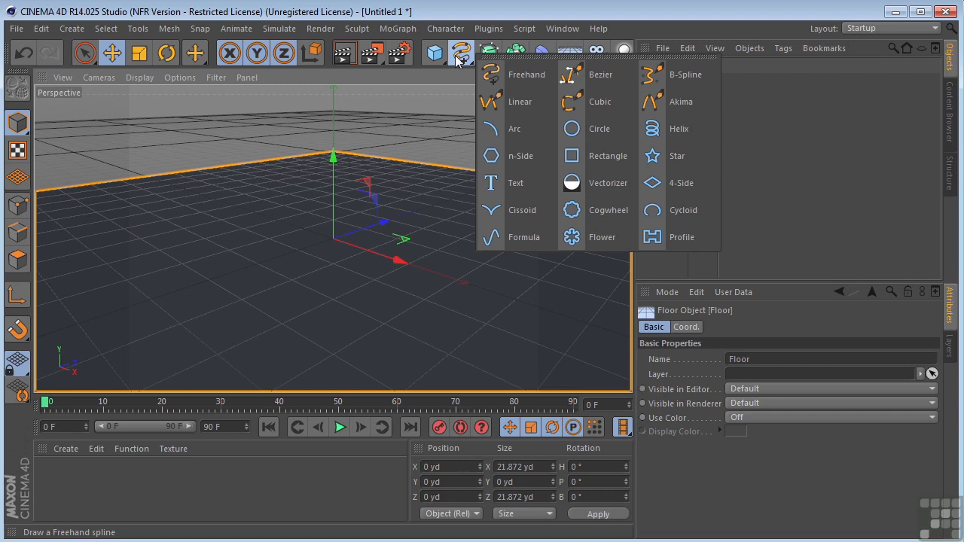
{"action": "left_click", "coordinate": [531, 189]}
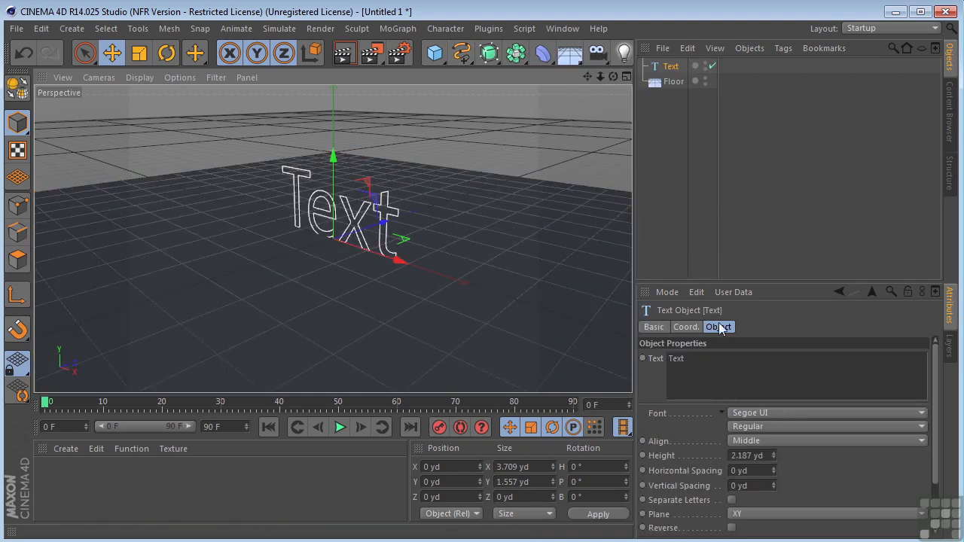
{"action": "double_click", "coordinate": [676, 358]}
{"action": "type", "text": "1618"}
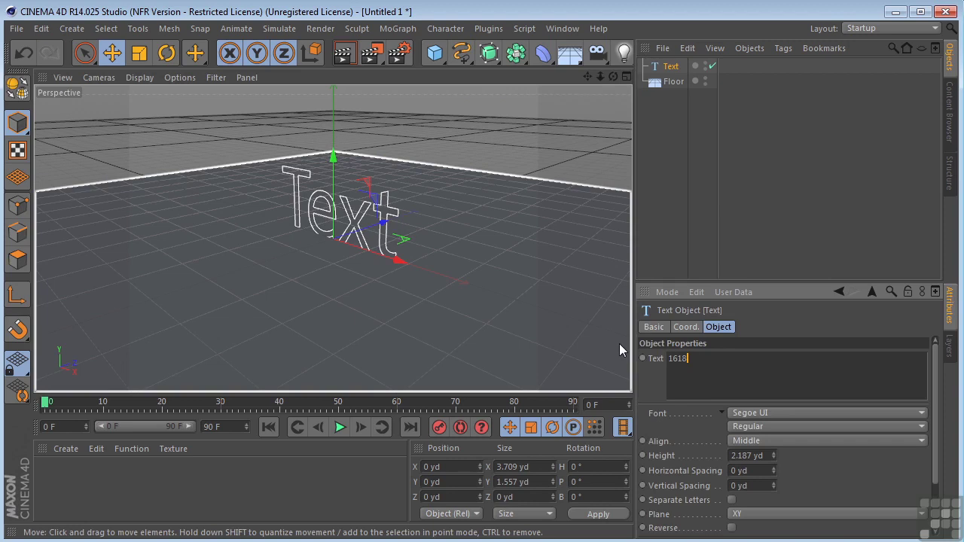
{"action": "type", "text": " DESIGNS"}
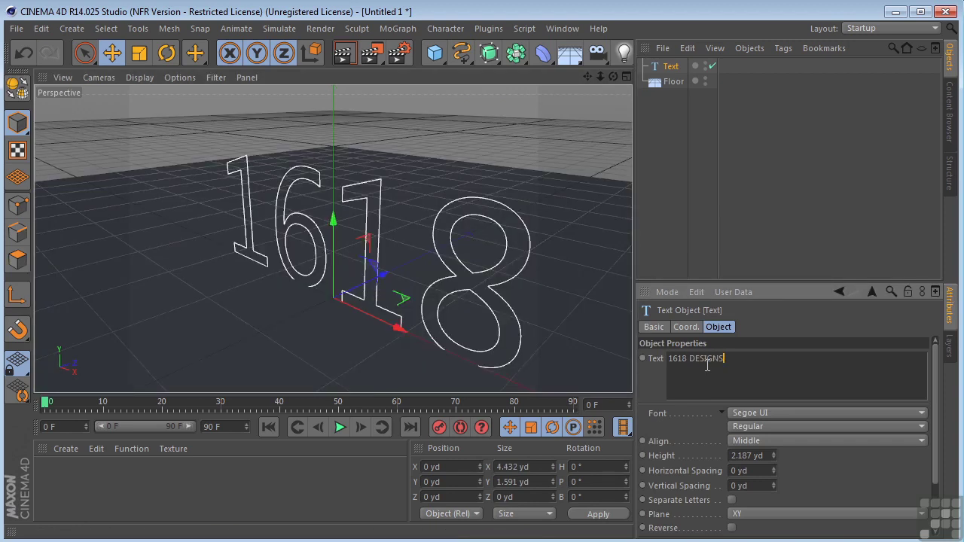
- Change the text spline's font to Arial Black
{"action": "scroll", "coordinate": [568, 160], "scroll_direction": "down", "scroll_amount": 5}
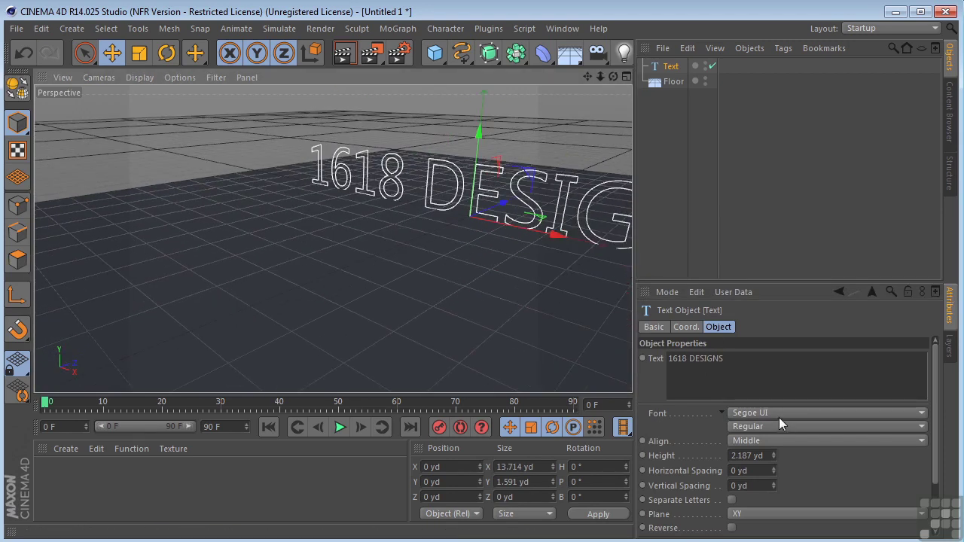
{"action": "left_click", "coordinate": [829, 412]}
{"action": "left_click_drag", "start_coordinate": [916, 380], "coordinate": [924, 53]}
{"action": "scroll", "coordinate": [774, 167], "scroll_direction": "up", "scroll_amount": 5}
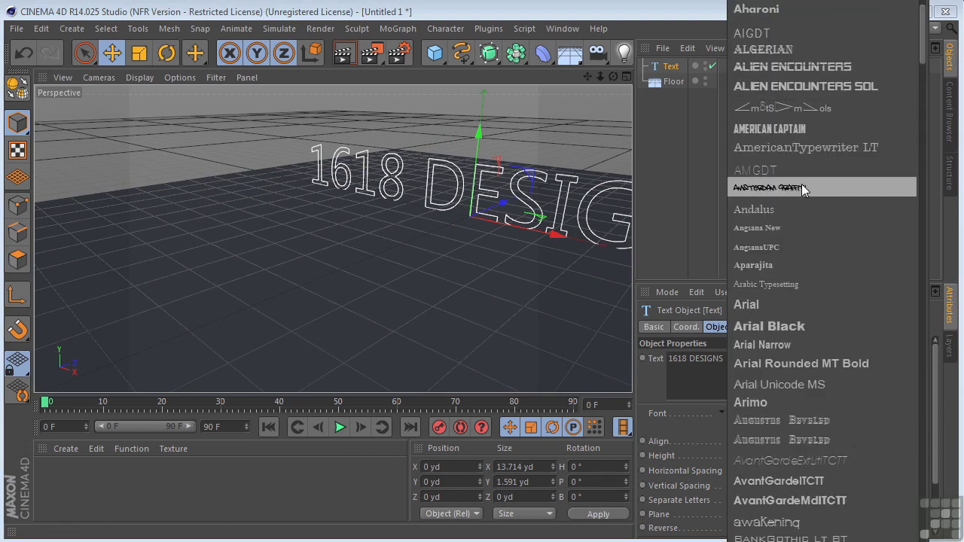
{"action": "left_click", "coordinate": [803, 329]}
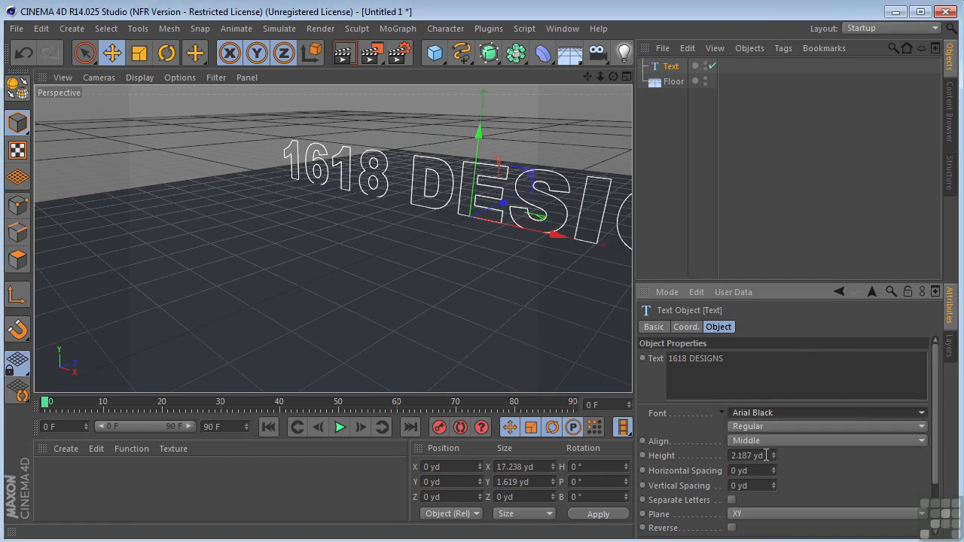
- Increase the text spline's height to about 54 yd
{"action": "left_click_drag", "start_coordinate": [773, 454], "coordinate": [774, 405]}
{"action": "scroll", "coordinate": [440, 177], "scroll_direction": "down", "scroll_amount": 8}
{"action": "left_click_drag", "start_coordinate": [587, 76], "coordinate": [587, 130]}
{"action": "scroll", "coordinate": [522, 158], "scroll_direction": "down", "scroll_amount": 5}
{"action": "left_click_drag", "start_coordinate": [587, 76], "coordinate": [613, 113]}
- Put the text spline inside a deep Extrude NURBS and set the text height to 100 yd
{"action": "left_click_drag", "start_coordinate": [488, 57], "coordinate": [682, 72]}
{"action": "left_click", "coordinate": [697, 78]}
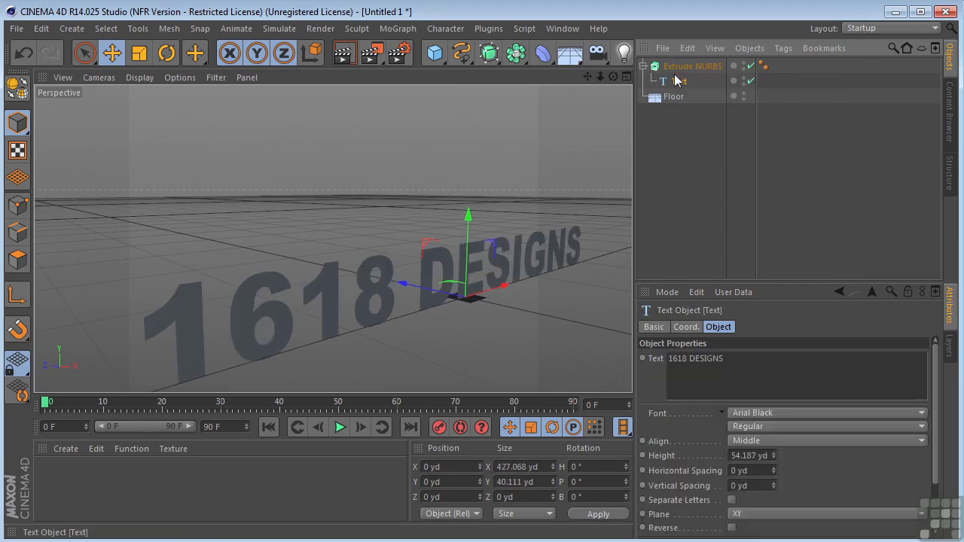
{"action": "left_click", "coordinate": [690, 67]}
{"action": "left_click_drag", "start_coordinate": [866, 361], "coordinate": [866, 335]}
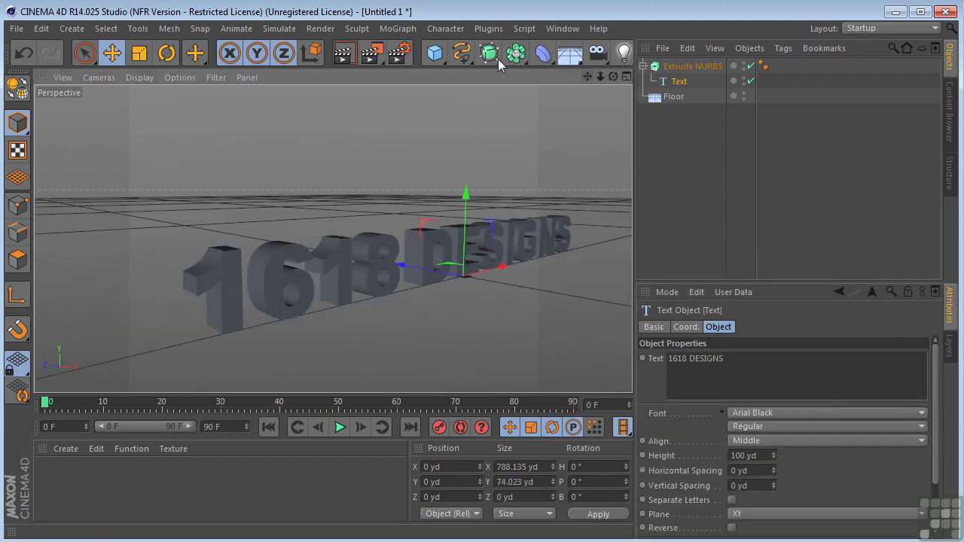
- Render the perspective view to preview the extruded text on the floor
{"action": "left_click", "coordinate": [345, 54]}
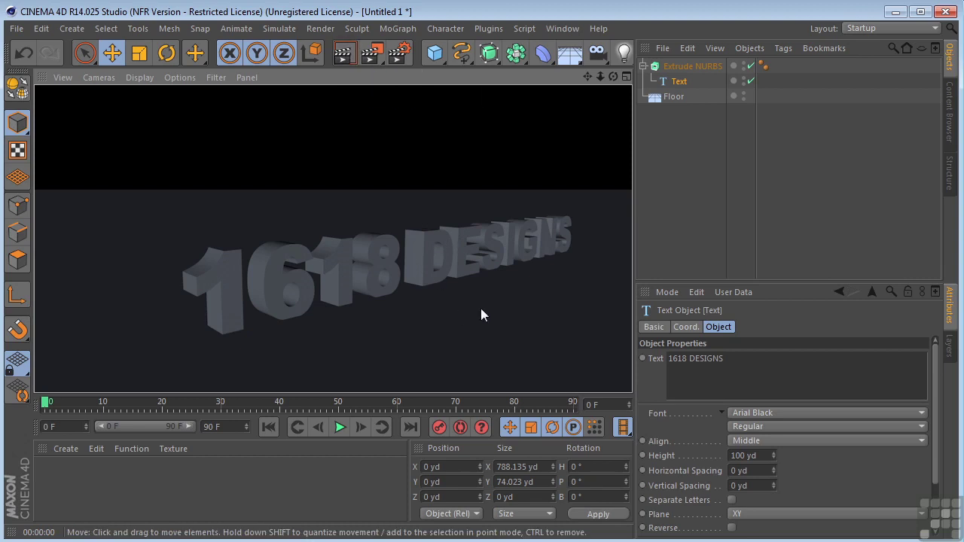
- Create a new material and set its color to dark gray, RGB 70, 70, 70
{"action": "double_click", "coordinate": [45, 478]}
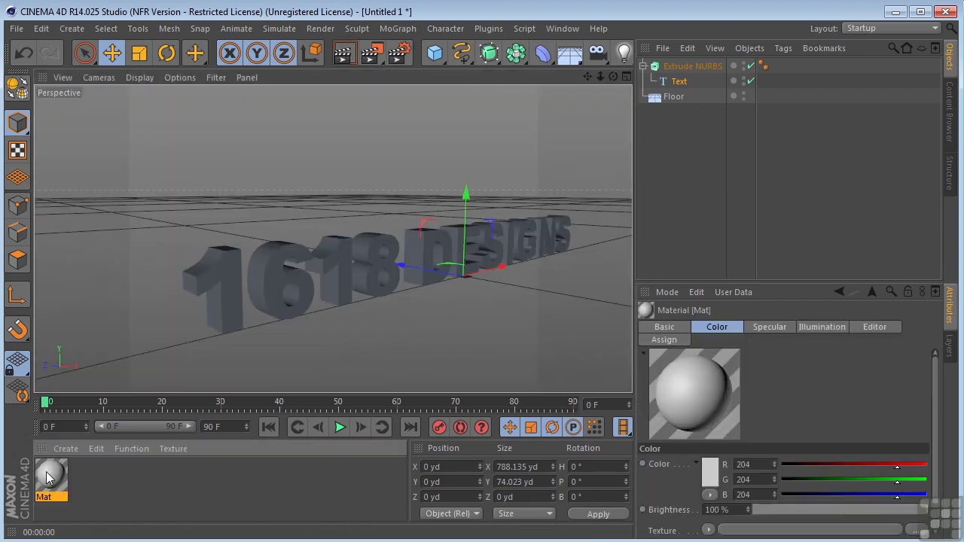
{"action": "left_click_drag", "start_coordinate": [876, 86], "coordinate": [678, 86]}
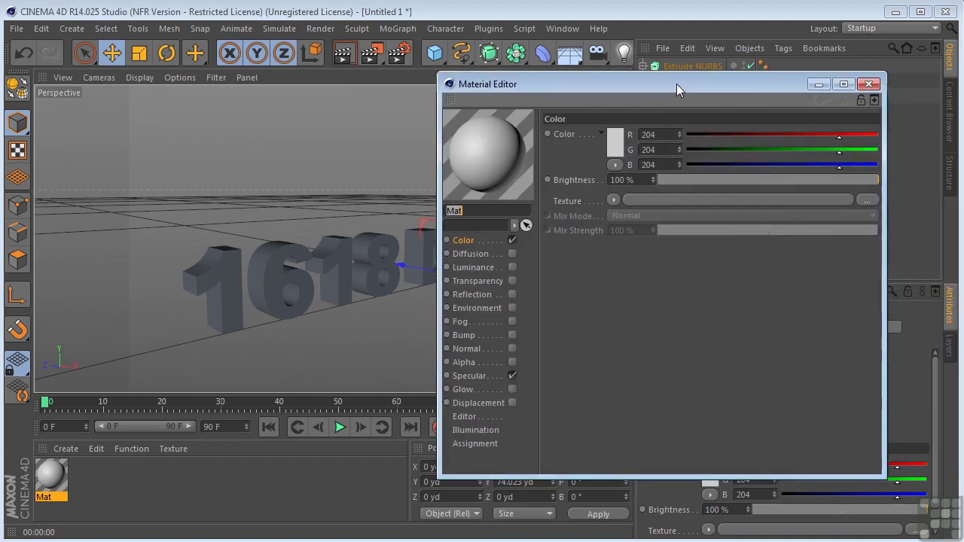
{"action": "left_click", "coordinate": [610, 145]}
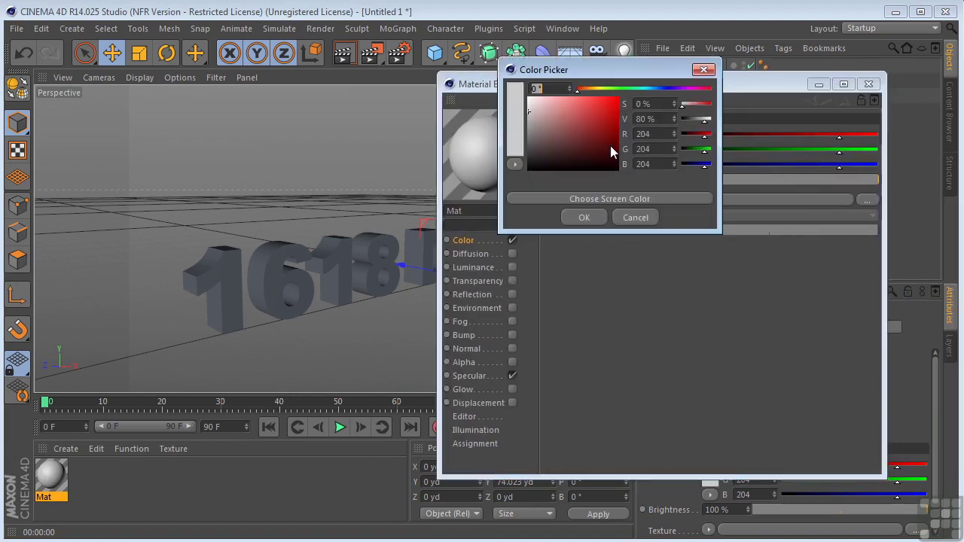
{"action": "left_click_drag", "start_coordinate": [576, 143], "coordinate": [519, 158]}
{"action": "left_click", "coordinate": [585, 217]}
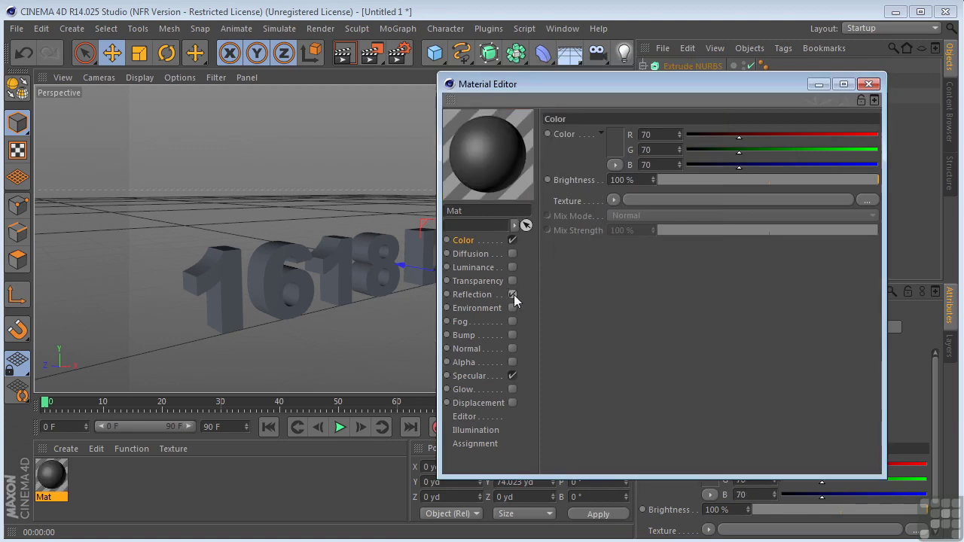
- Enable reflection on the dark gray material with reduced brightness and apply the material to the floor
{"action": "left_click", "coordinate": [513, 294]}
{"action": "left_click_drag", "start_coordinate": [880, 186], "coordinate": [725, 193]}
{"action": "left_click", "coordinate": [870, 83]}
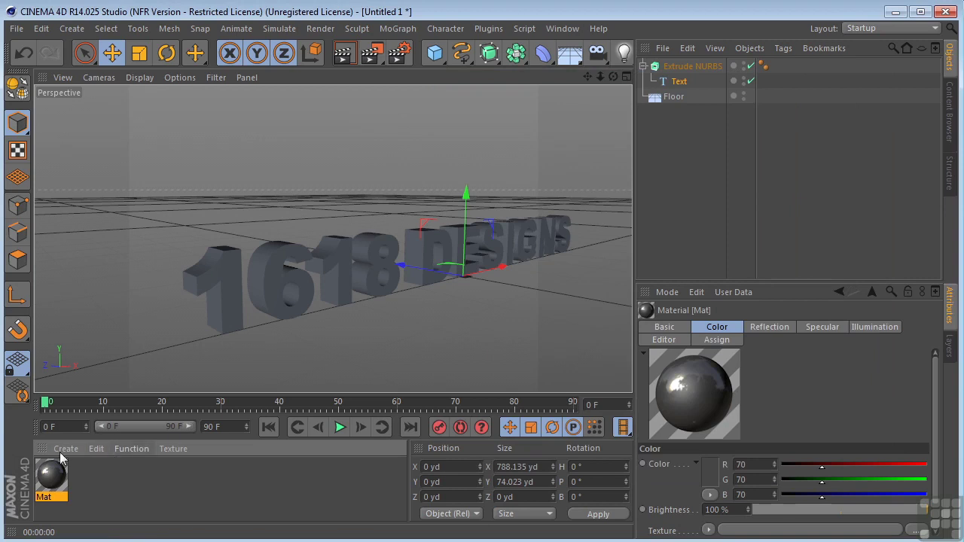
{"action": "left_click_drag", "start_coordinate": [52, 481], "coordinate": [680, 98]}
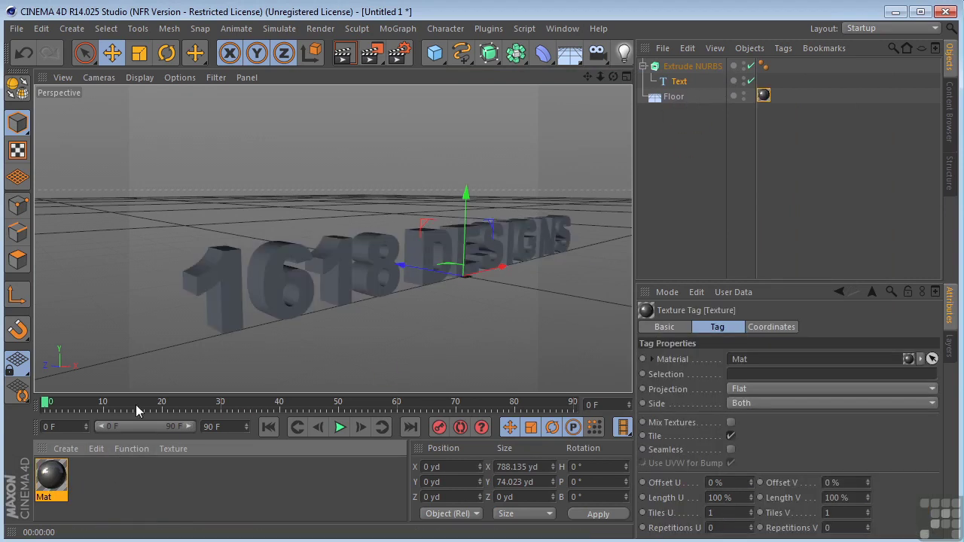
- Create a second material and set its color to teal, RGB 59, 150, 153
{"action": "double_click", "coordinate": [84, 481]}
{"action": "double_click", "coordinate": [55, 475]}
{"action": "left_click_drag", "start_coordinate": [593, 84], "coordinate": [494, 119]}
{"action": "left_click", "coordinate": [316, 273]}
{"action": "left_click", "coordinate": [464, 182]}
{"action": "left_click", "coordinate": [445, 147]}
{"action": "left_click_drag", "start_coordinate": [445, 147], "coordinate": [433, 156]}
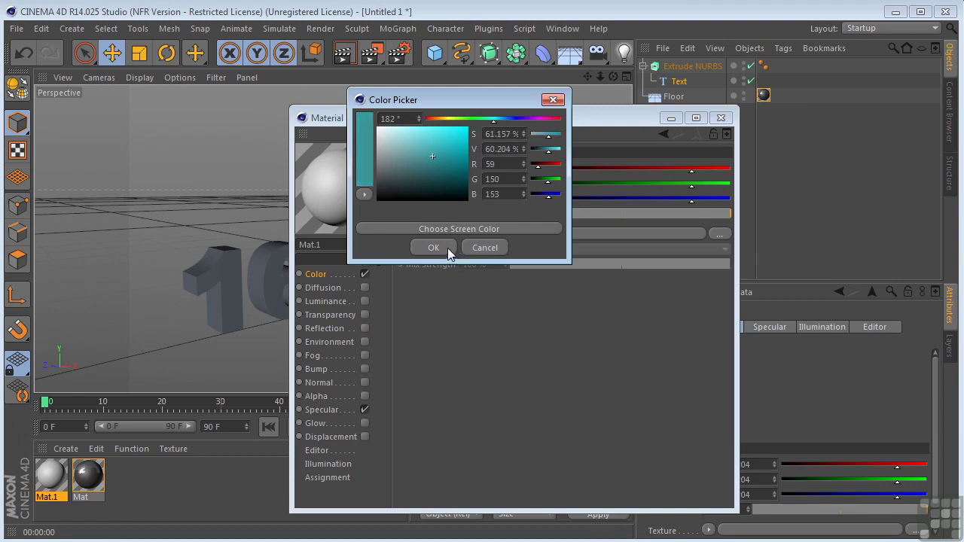
{"action": "left_click", "coordinate": [433, 248]}
- Enable the teal material's reflection and lower the reflection brightness
{"action": "left_click", "coordinate": [335, 328]}
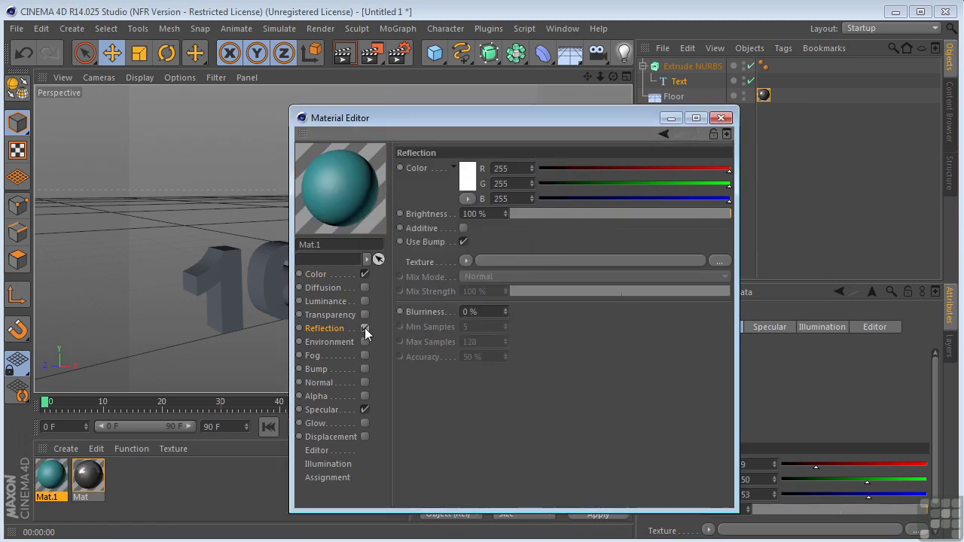
{"action": "left_click", "coordinate": [365, 328]}
{"action": "left_click_drag", "start_coordinate": [722, 215], "coordinate": [555, 219]}
{"action": "left_click", "coordinate": [721, 118]}
- Apply the teal material to the extruded text and render the perspective view
{"action": "left_click_drag", "start_coordinate": [66, 463], "coordinate": [226, 297]}
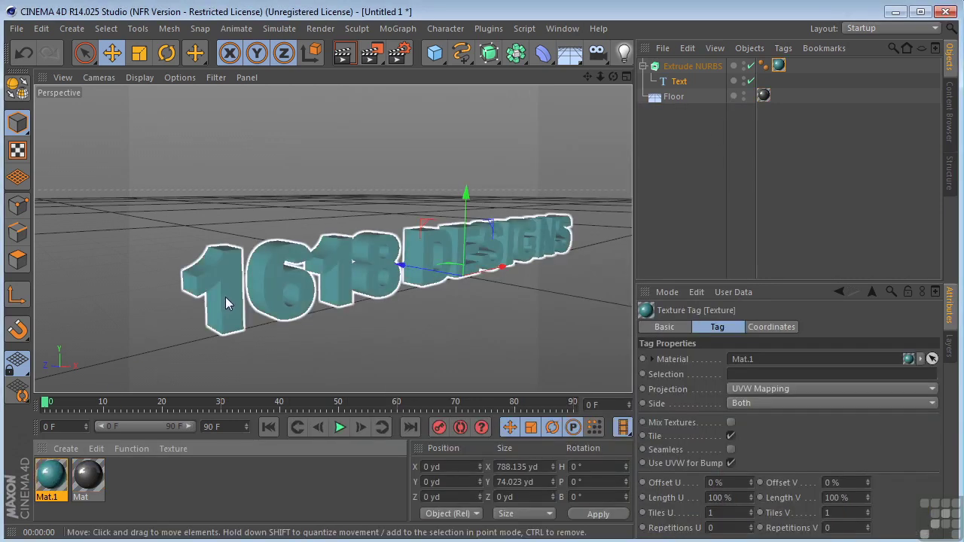
{"action": "left_click", "coordinate": [343, 54]}
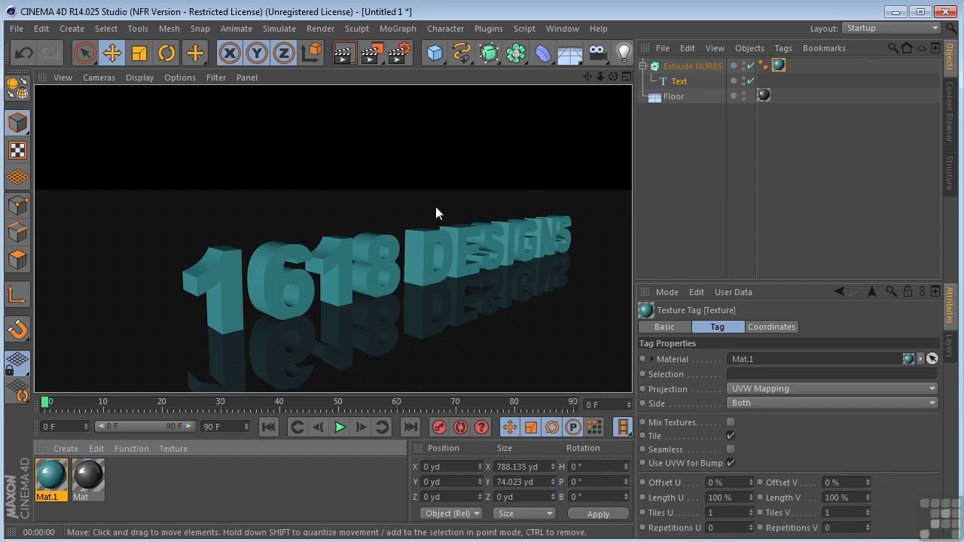
{"action": "left_click", "coordinate": [435, 207]}
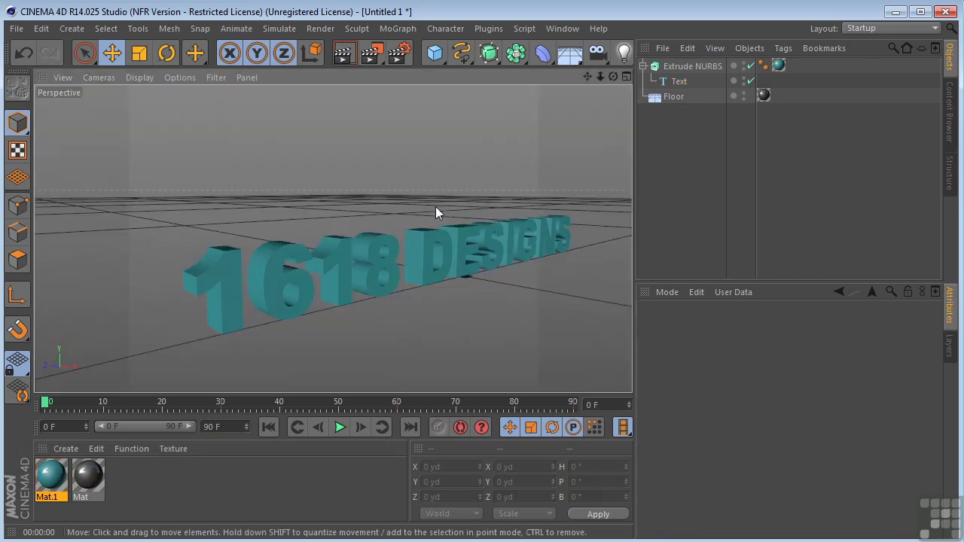
- Add an omni light and raise it to about 306 yd above the floor
{"action": "left_click", "coordinate": [623, 54]}
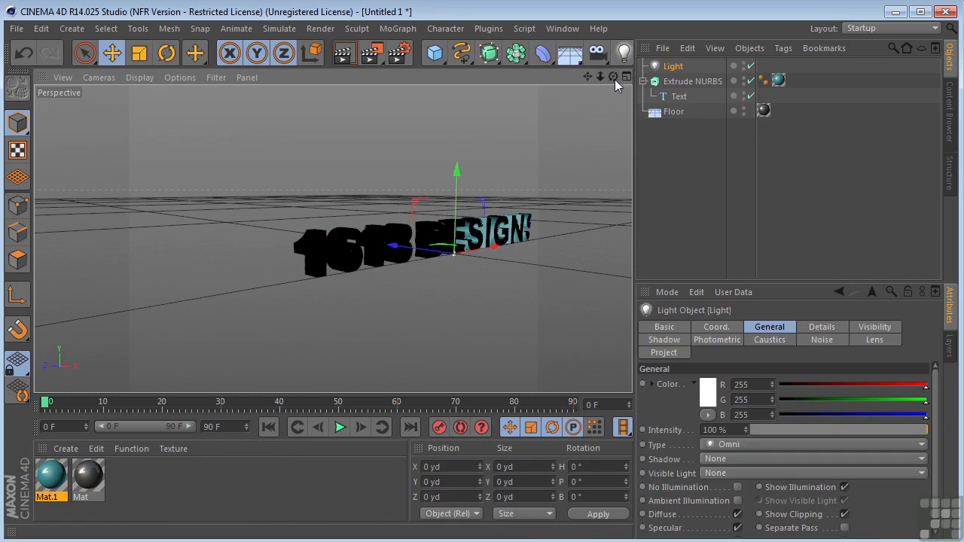
{"action": "left_click_drag", "start_coordinate": [614, 77], "coordinate": [580, 113]}
{"action": "left_click_drag", "start_coordinate": [508, 156], "coordinate": [531, 15]}
{"action": "scroll", "coordinate": [473, 251], "scroll_direction": "down", "scroll_amount": 4}
- Move the light in the Top view to the front of the text, at about X -321 yd, Z -619 yd
{"action": "middle_click", "coordinate": [474, 243]}
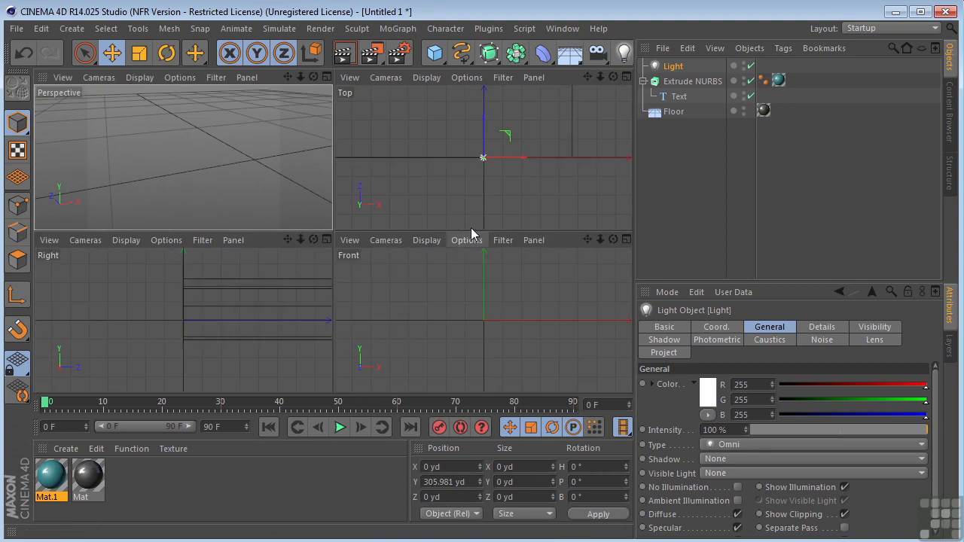
{"action": "middle_click", "coordinate": [487, 164]}
{"action": "scroll", "coordinate": [385, 229], "scroll_direction": "up", "scroll_amount": 3}
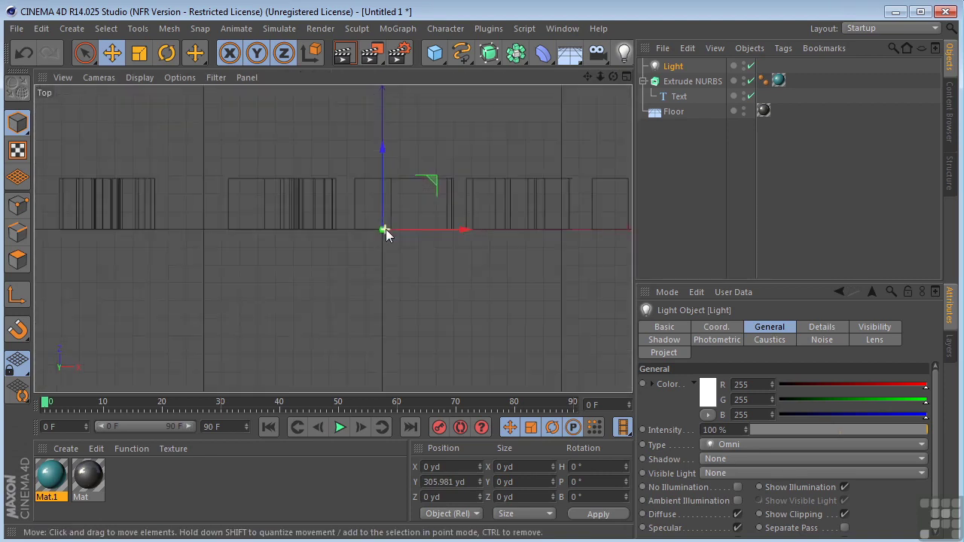
{"action": "left_click_drag", "start_coordinate": [435, 186], "coordinate": [394, 267]}
- Duplicate the light twice, placing one copy at about X -99, Z 607 yd and the other at about X 776, Z -47 yd
{"action": "left_click_drag", "start_coordinate": [672, 68], "coordinate": [675, 77], "text": "ctrl"}
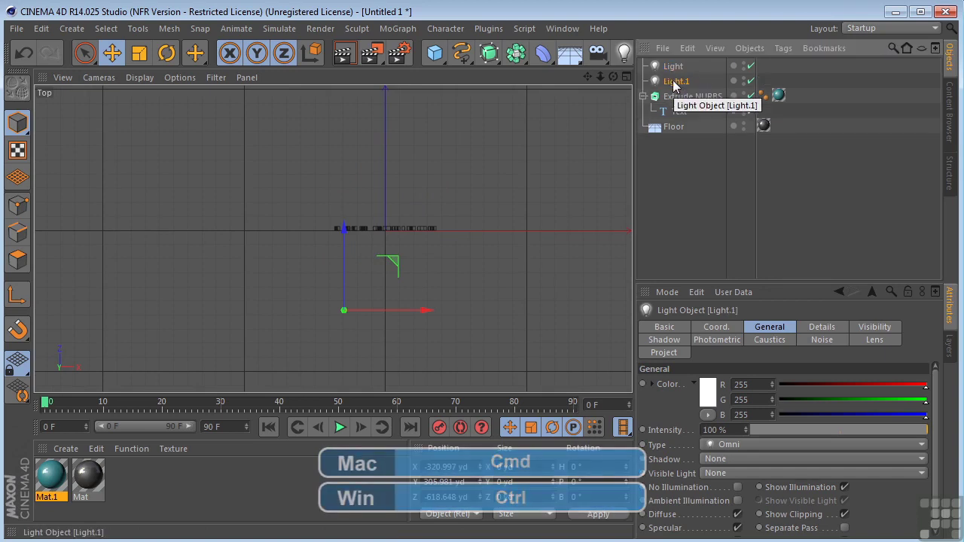
{"action": "left_click_drag", "start_coordinate": [397, 257], "coordinate": [426, 99]}
{"action": "left_click_drag", "start_coordinate": [672, 80], "coordinate": [674, 94], "text": "ctrl"}
{"action": "left_click_drag", "start_coordinate": [419, 109], "coordinate": [535, 192]}
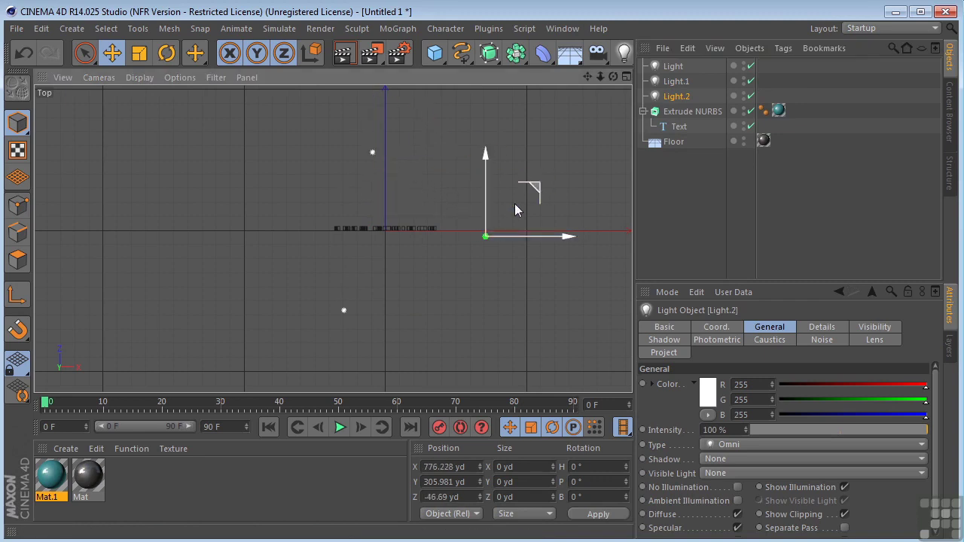
- Give the light behind the text, Light.1, an Area shadow and render the perspective view
{"action": "middle_click", "coordinate": [400, 235]}
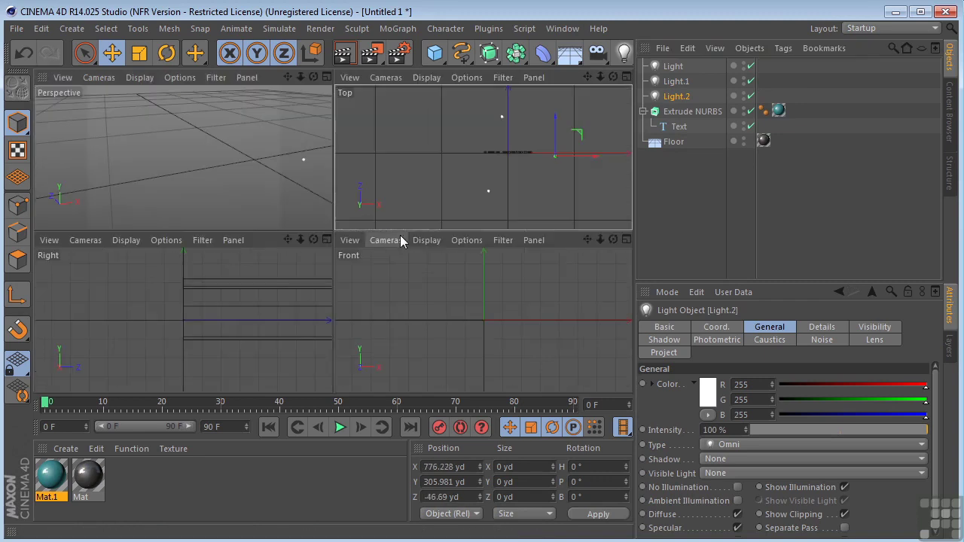
{"action": "middle_click", "coordinate": [218, 153]}
{"action": "left_click", "coordinate": [671, 67]}
{"action": "scroll", "coordinate": [339, 251], "scroll_direction": "up", "scroll_amount": 3}
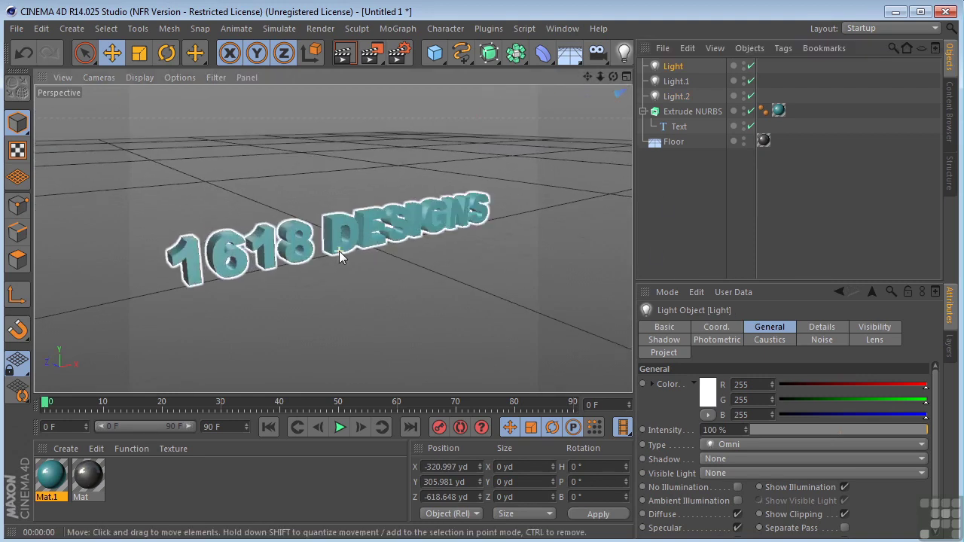
{"action": "scroll", "coordinate": [454, 226], "scroll_direction": "up", "scroll_amount": 2}
{"action": "middle_click_drag", "start_coordinate": [454, 226], "coordinate": [480, 226], "text": "alt"}
{"action": "left_click", "coordinate": [677, 96]}
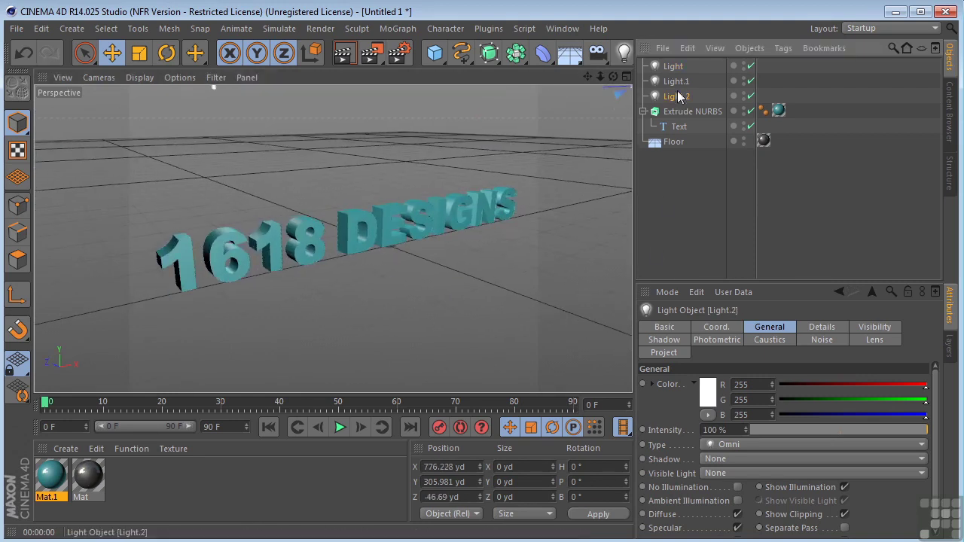
{"action": "left_click", "coordinate": [213, 89]}
{"action": "left_click", "coordinate": [721, 458]}
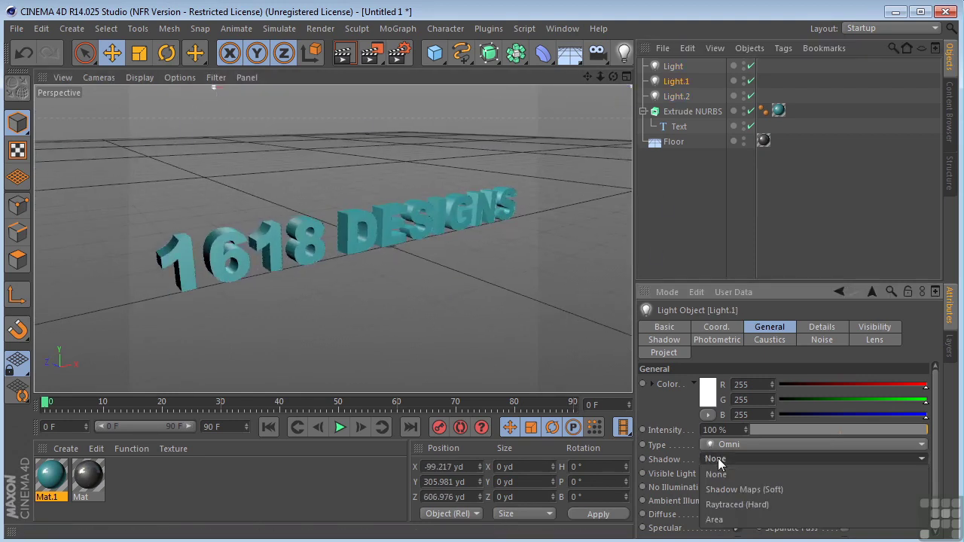
{"action": "left_click", "coordinate": [728, 519]}
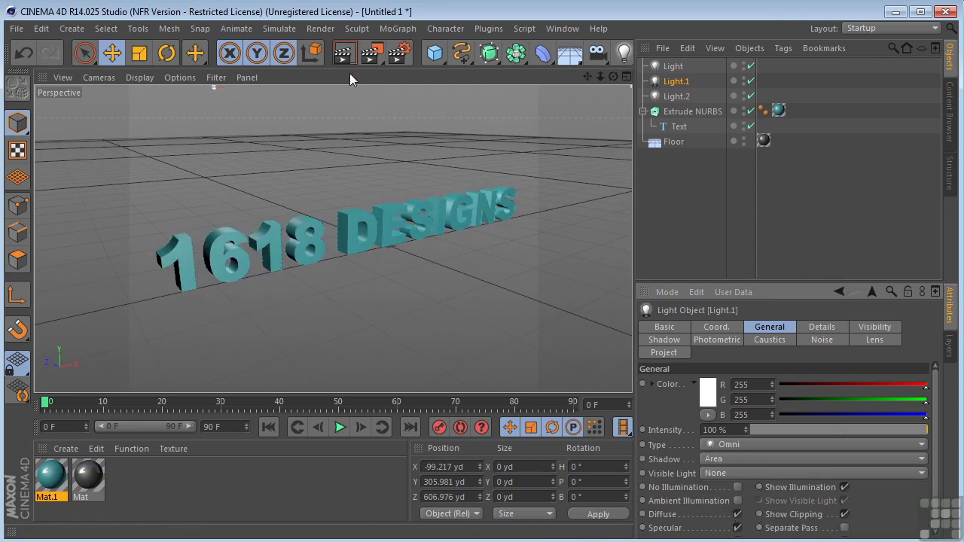
{"action": "left_click", "coordinate": [346, 54]}
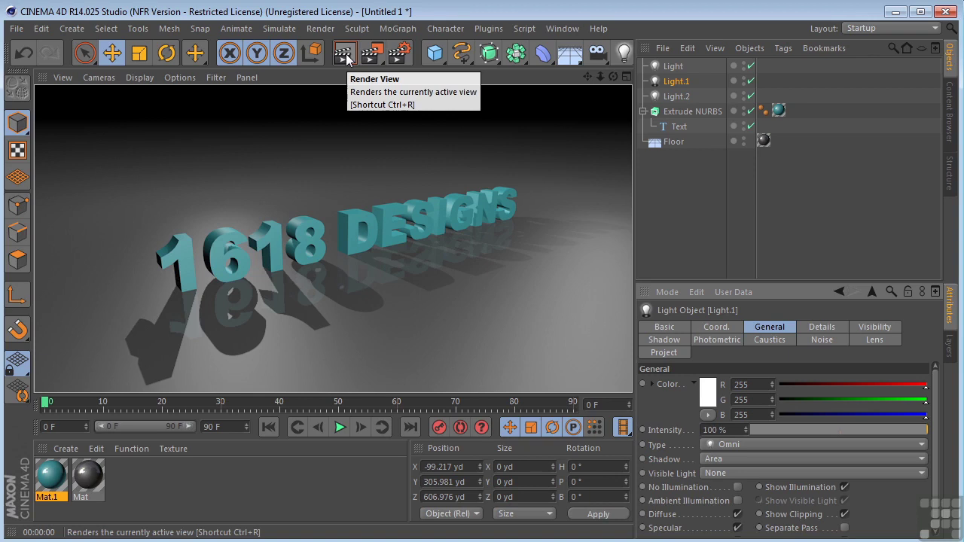
- Move the perspective view in through the letter D to the empty floor behind it, add a camera there and look through it
{"action": "left_click_drag", "start_coordinate": [612, 78], "coordinate": [527, 78]}
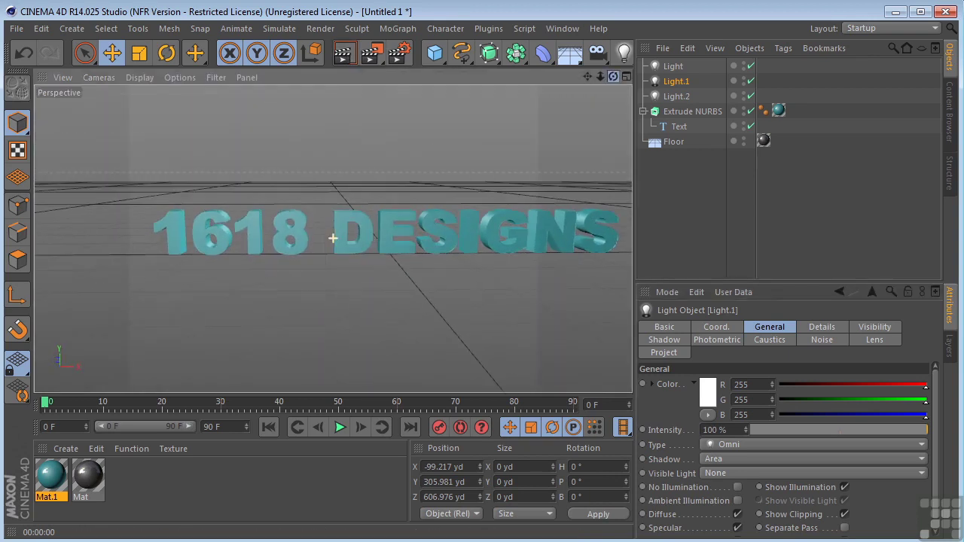
{"action": "left_click_drag", "start_coordinate": [588, 77], "coordinate": [486, 90]}
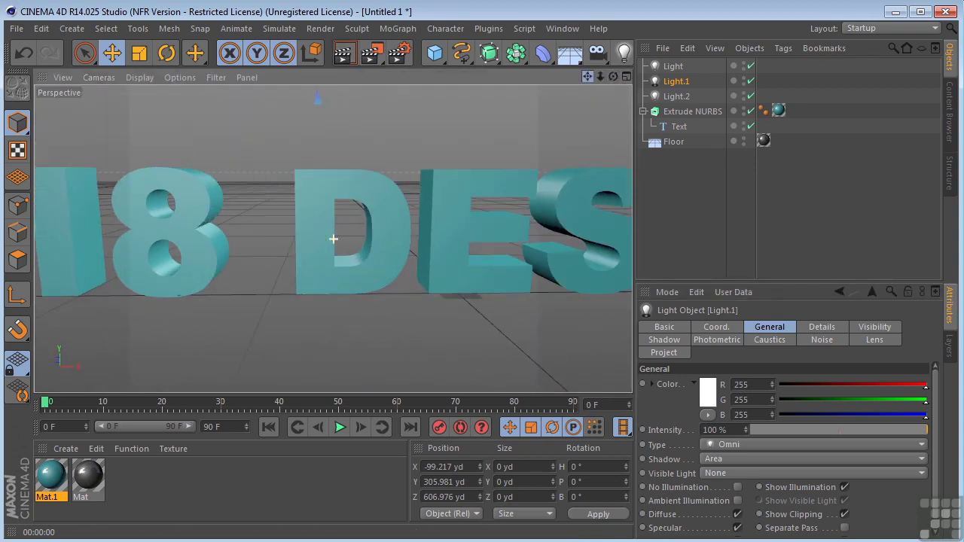
{"action": "mouse_move", "coordinate": [614, 77]}
{"action": "left_mouse_down"}
{"action": "mouse_move", "coordinate": [620, 60]}
{"action": "mouse_move", "coordinate": [641, 61]}
{"action": "mouse_move", "coordinate": [597, 80]}
{"action": "mouse_move", "coordinate": [595, 91]}
{"action": "mouse_move", "coordinate": [611, 63]}
{"action": "left_mouse_up"}
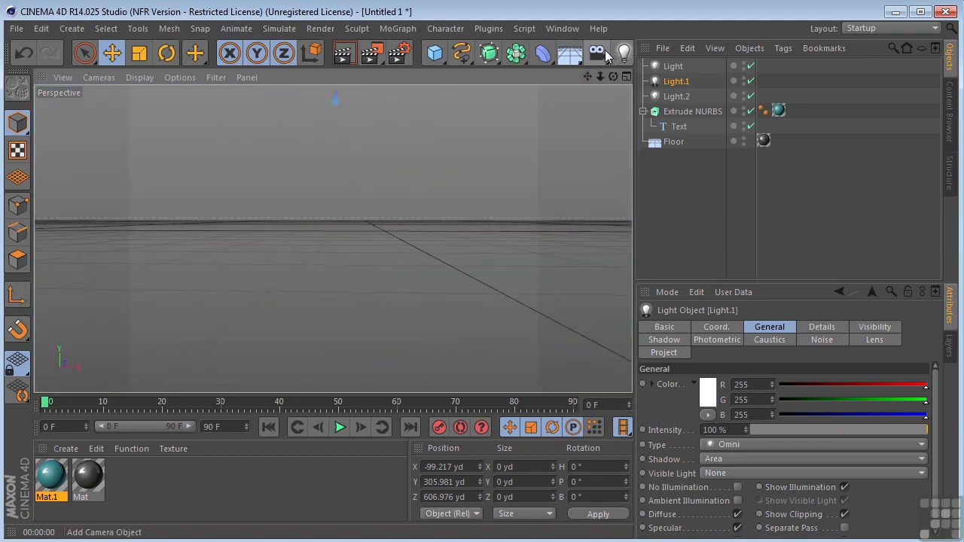
{"action": "left_click", "coordinate": [606, 53]}
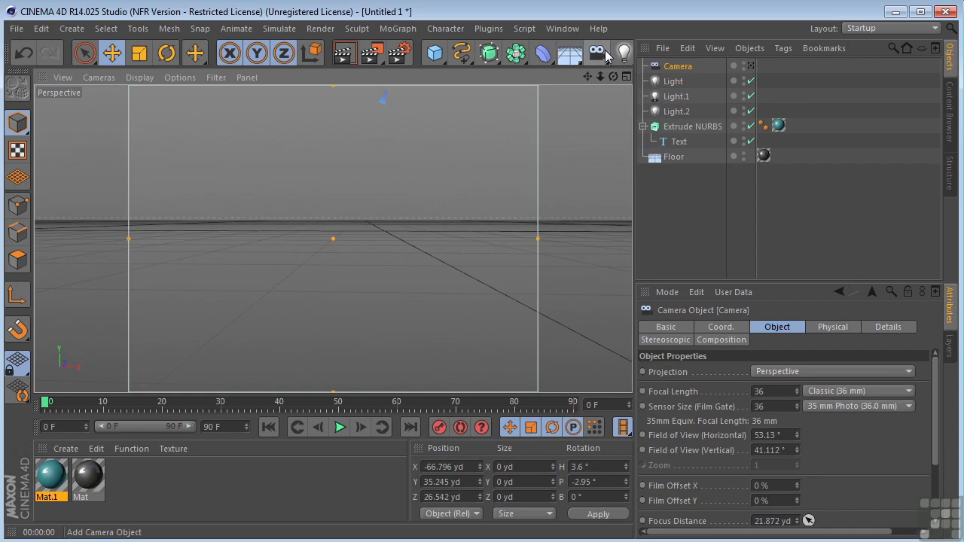
{"action": "left_click", "coordinate": [751, 66]}
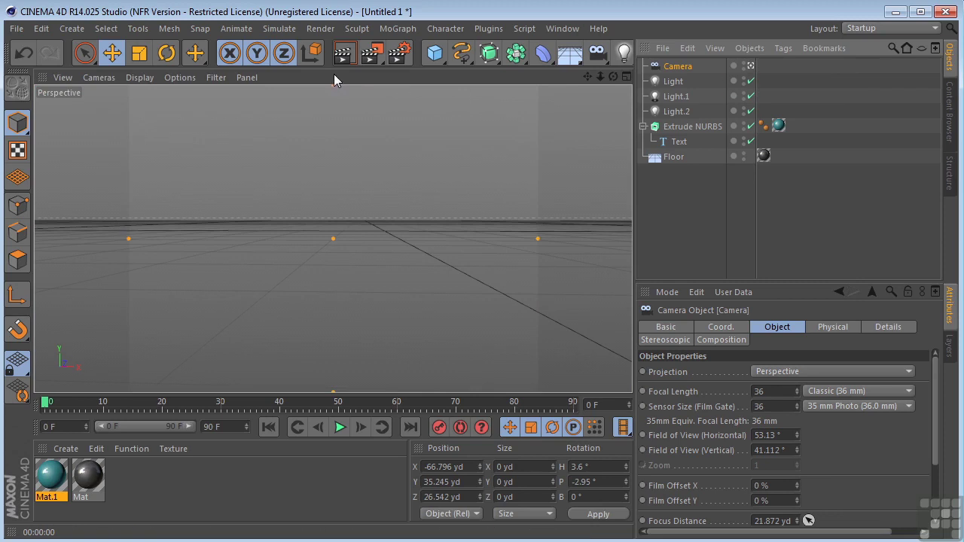
- Set the render output size to 1280 by 720 pixels
{"action": "left_click", "coordinate": [400, 53]}
{"action": "double_click", "coordinate": [228, 45]}
{"action": "type", "text": "1280"}
{"action": "key", "text": "Tab"}
{"action": "type", "text": "720"}
{"action": "key", "text": "Return"}
{"action": "left_click", "coordinate": [626, 1]}
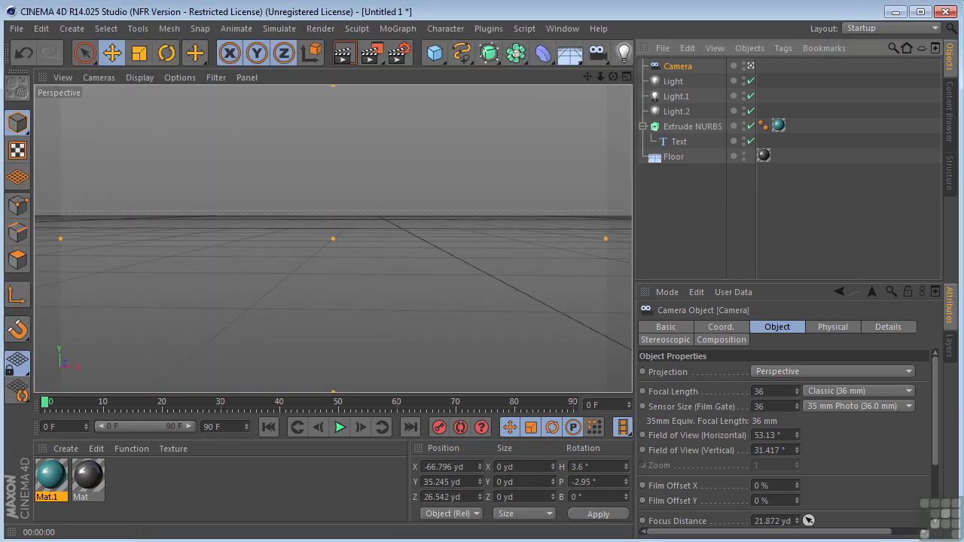
- Set the camera's bank to 21° and keyframe its position and bank at frame 0
{"action": "left_click", "coordinate": [719, 327]}
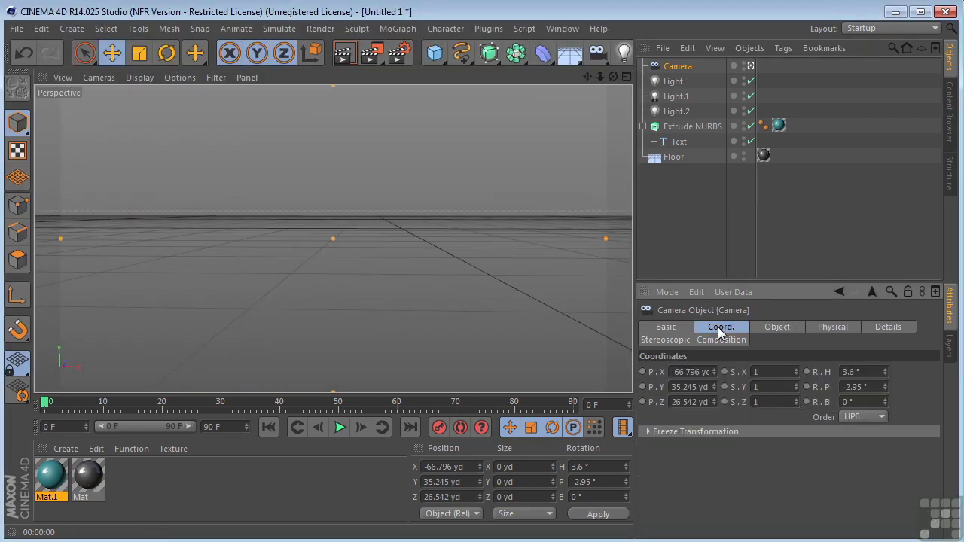
{"action": "left_click", "coordinate": [643, 372], "text": "ctrl"}
{"action": "left_click", "coordinate": [886, 405]}
{"action": "mouse_move", "coordinate": [886, 402]}
{"action": "left_mouse_down"}
{"action": "mouse_move", "coordinate": [886, 383]}
{"action": "mouse_move", "coordinate": [886, 402]}
{"action": "left_mouse_up"}
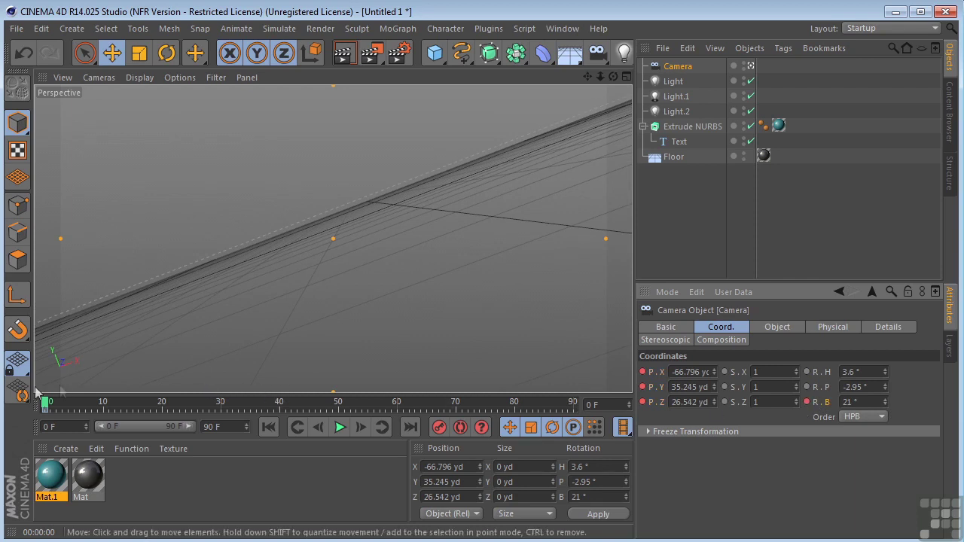
- At frame 20, level the bank to 0°, pull the camera back to about X -219, Y 268, Z -917 yd, and keyframe its position and bank
{"action": "left_click_drag", "start_coordinate": [46, 407], "coordinate": [161, 408]}
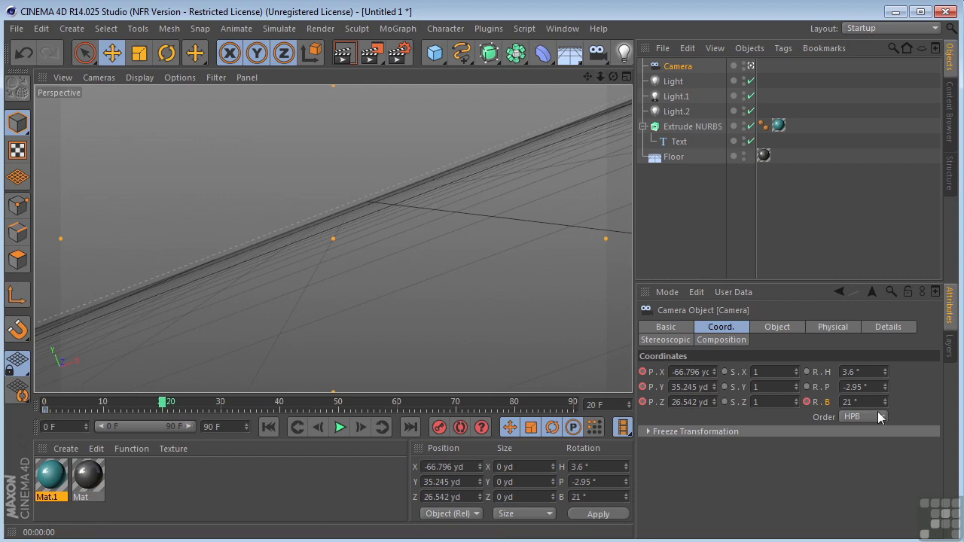
{"action": "left_click", "coordinate": [865, 402]}
{"action": "type", "text": "0"}
{"action": "key", "text": "Return"}
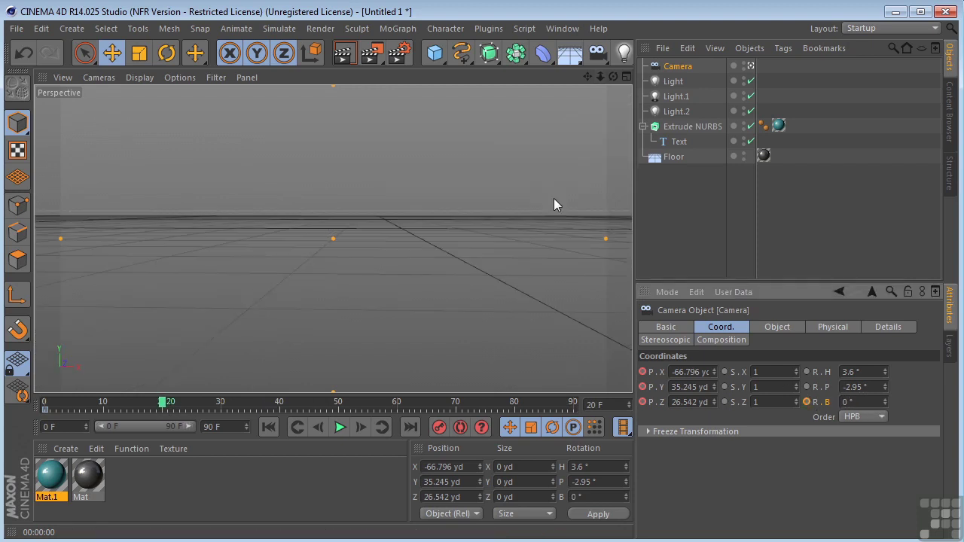
{"action": "left_click_drag", "start_coordinate": [599, 76], "coordinate": [558, 76]}
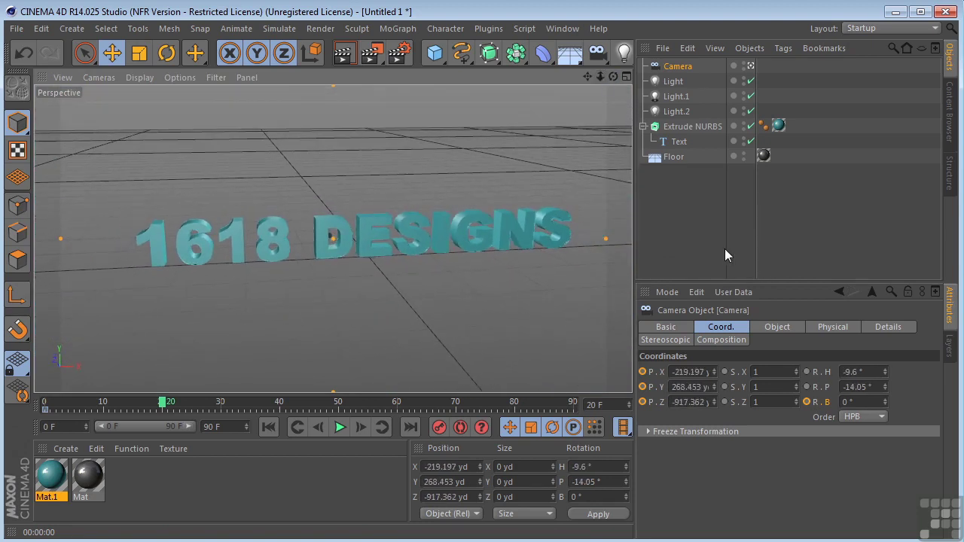
{"action": "left_click", "coordinate": [643, 371], "text": "ctrl"}
- At frame 30, pull the camera slightly farther back to about X -235, Y 291, Z -1008 yd and keyframe its position
{"action": "left_click_drag", "start_coordinate": [162, 407], "coordinate": [165, 430]}
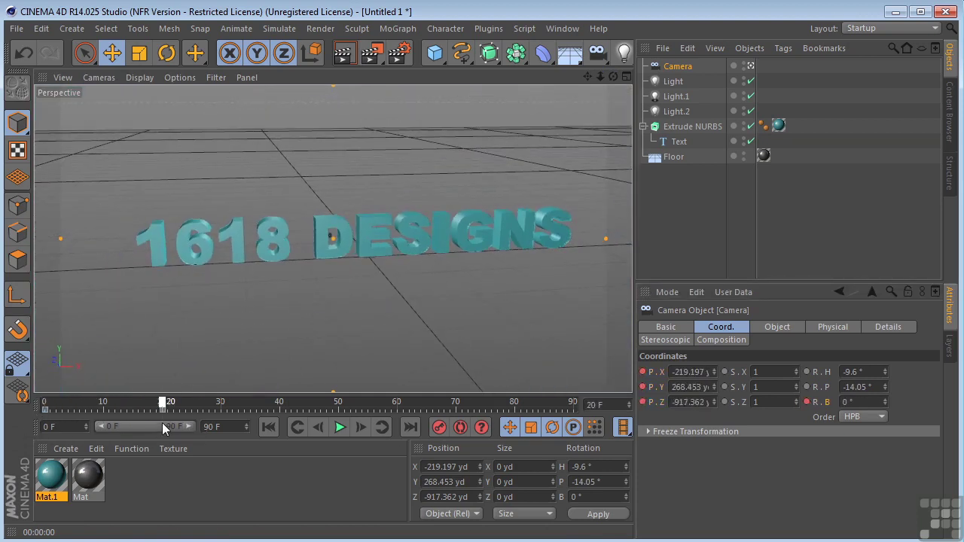
{"action": "left_click", "coordinate": [220, 407]}
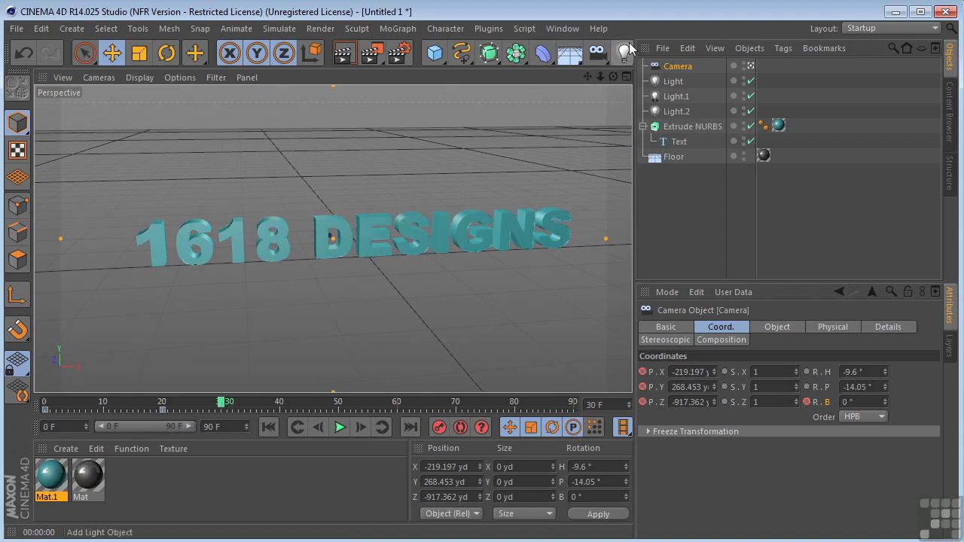
{"action": "left_click_drag", "start_coordinate": [601, 76], "coordinate": [578, 77]}
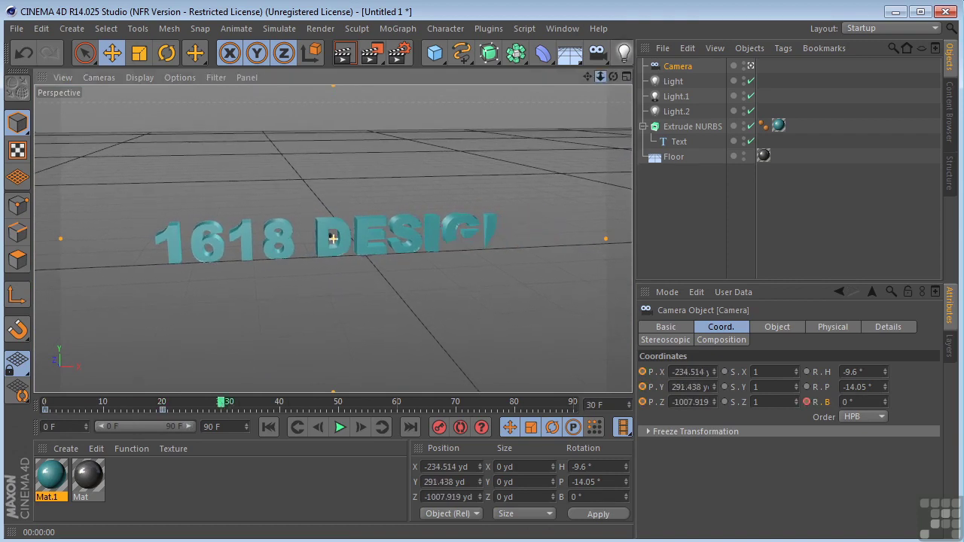
{"action": "left_click", "coordinate": [642, 371], "text": "ctrl"}
{"action": "left_click", "coordinate": [650, 372]}
{"action": "left_click", "coordinate": [644, 371], "text": "ctrl"}
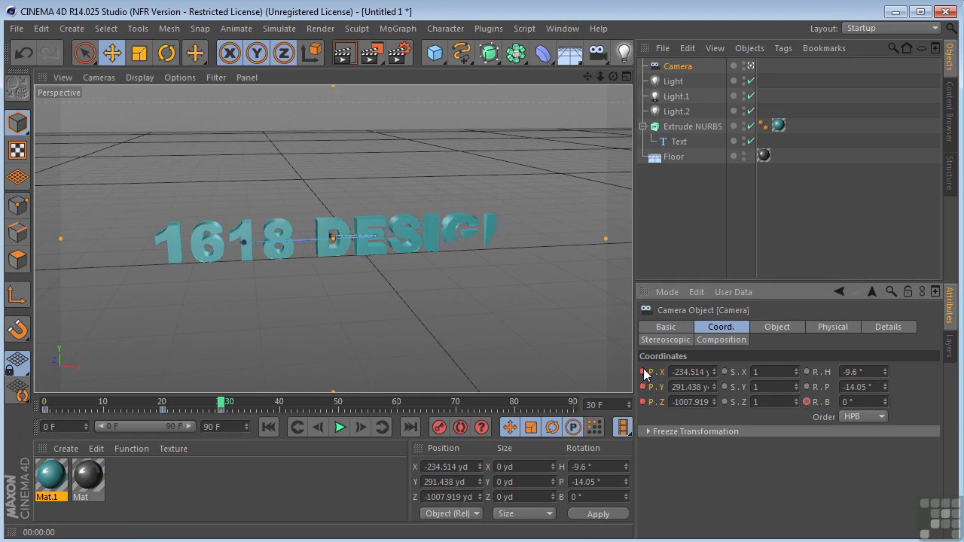
- Return to frame 0 and shorten the animation's end to frame 30
{"action": "left_click_drag", "start_coordinate": [222, 402], "coordinate": [33, 428]}
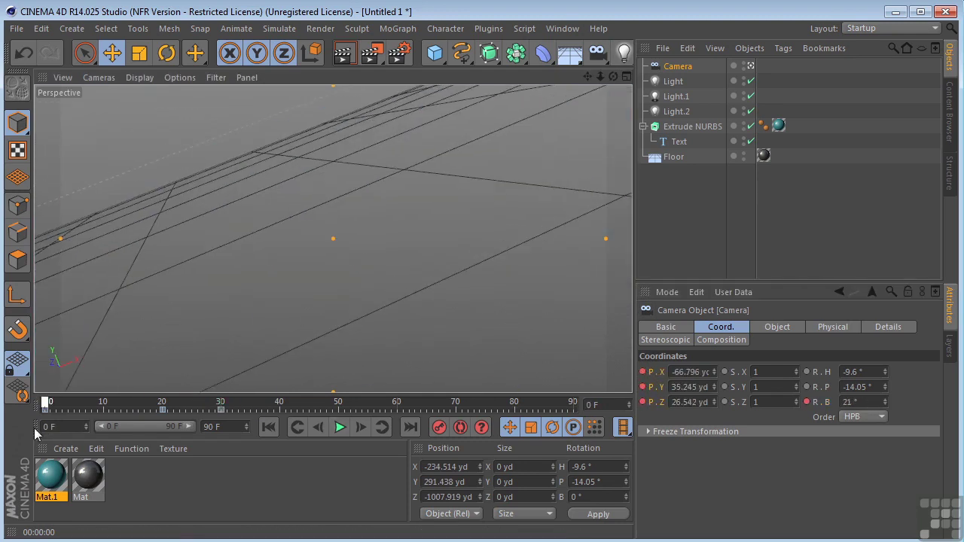
{"action": "double_click", "coordinate": [235, 426]}
{"action": "type", "text": "30"}
{"action": "key", "text": "Return"}
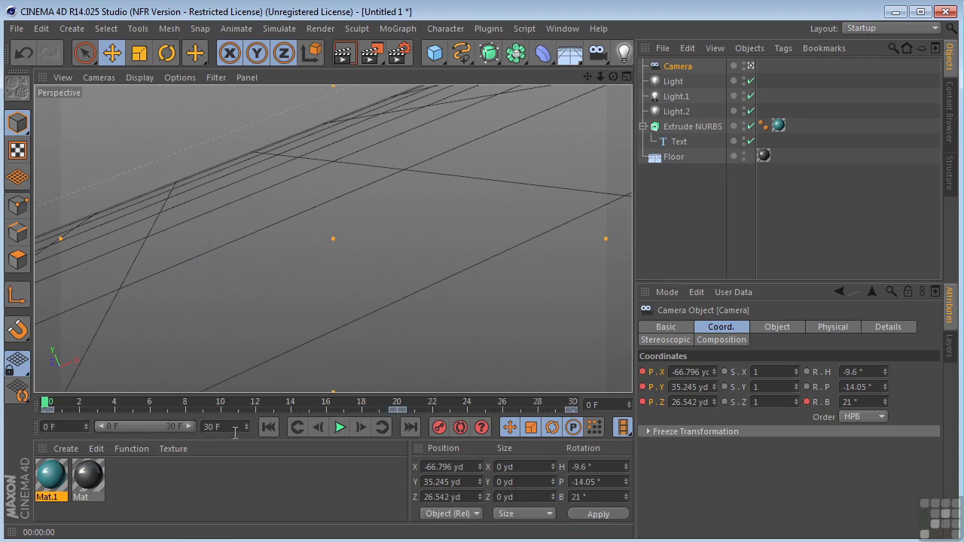
- Play the camera animation, stop it at about frame 18 and render the perspective view
{"action": "left_click", "coordinate": [340, 427]}
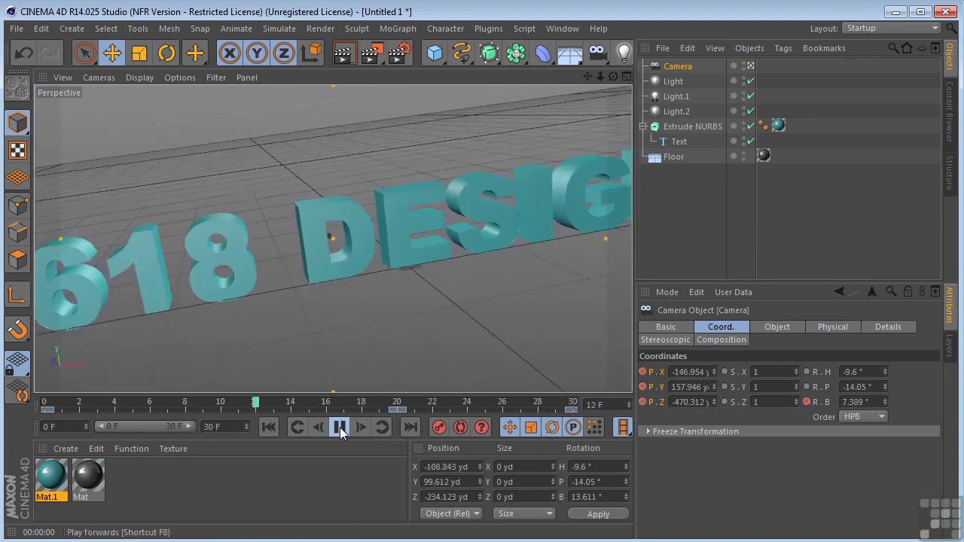
{"action": "left_click", "coordinate": [339, 427]}
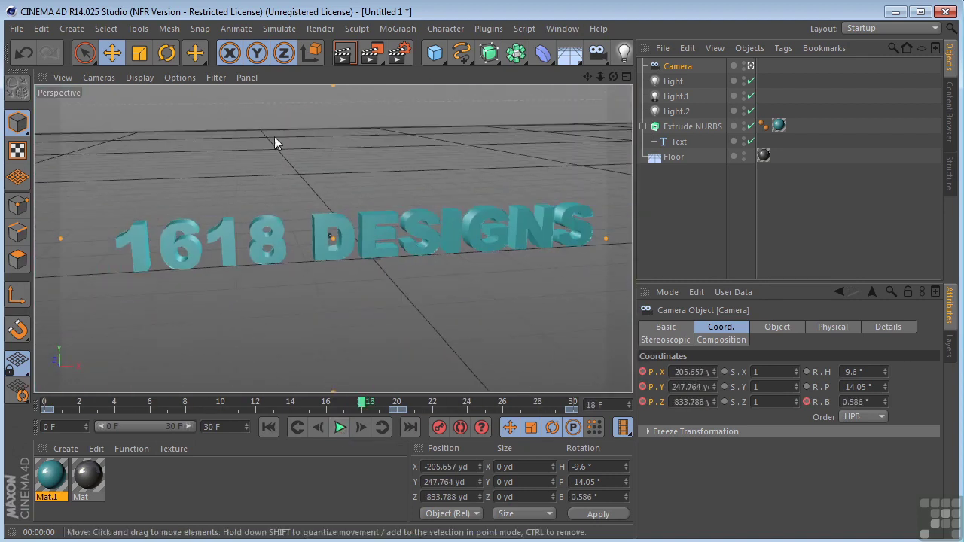
{"action": "left_click", "coordinate": [342, 52]}
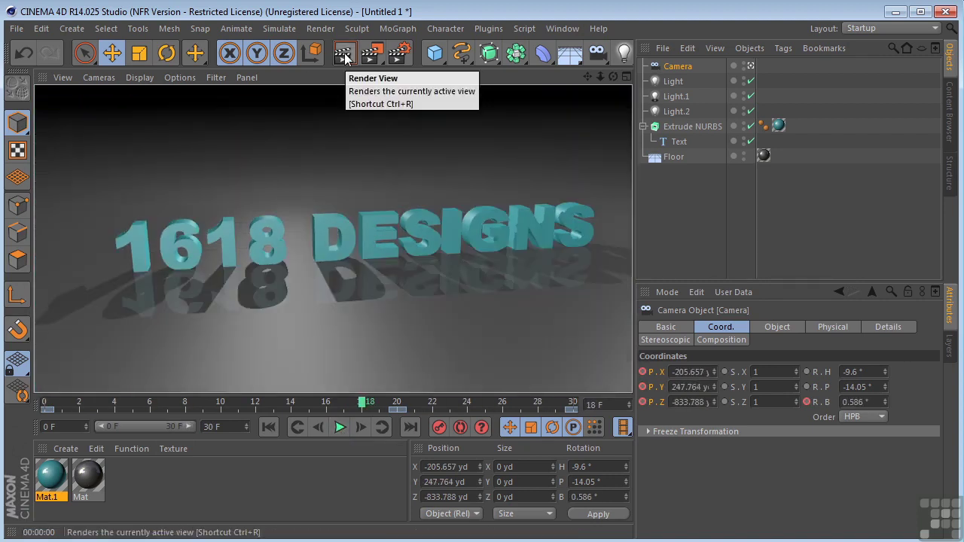
- In the render settings, set the regular image to save as 1618 in the Render folder of 1618 dEMO
{"action": "left_click", "coordinate": [401, 55]}
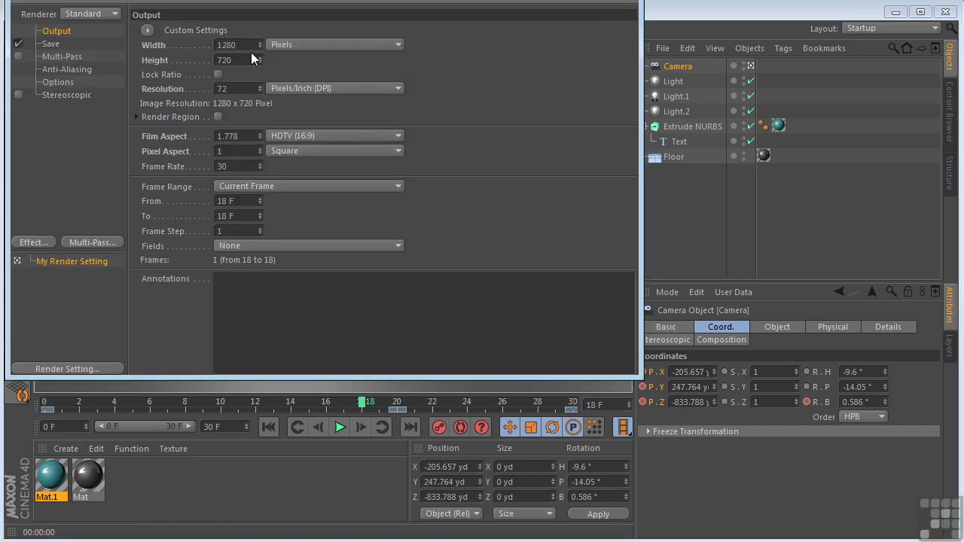
{"action": "left_click", "coordinate": [49, 44]}
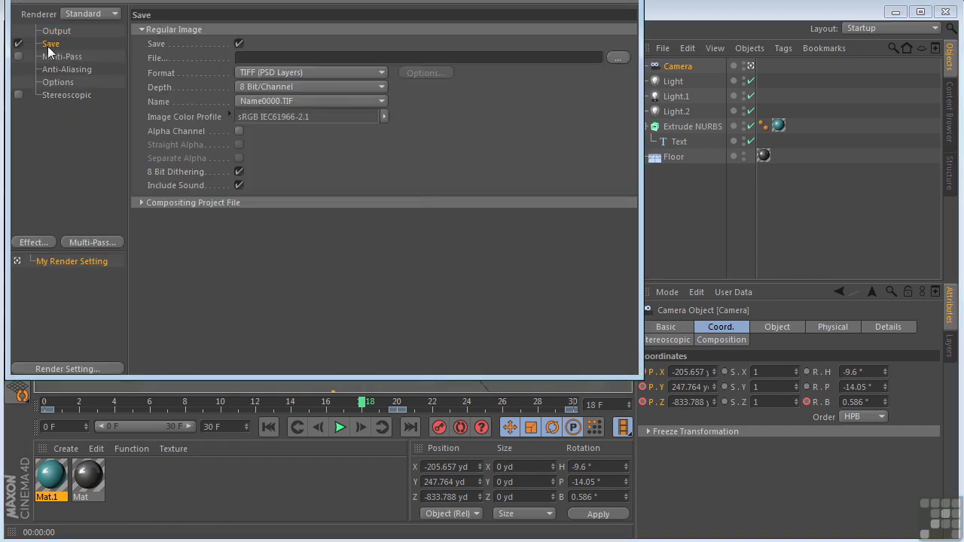
{"action": "left_click", "coordinate": [618, 60]}
{"action": "double_click", "coordinate": [243, 110]}
{"action": "left_click", "coordinate": [140, 336]}
{"action": "type", "text": "161"}
{"action": "key", "text": "Return"}
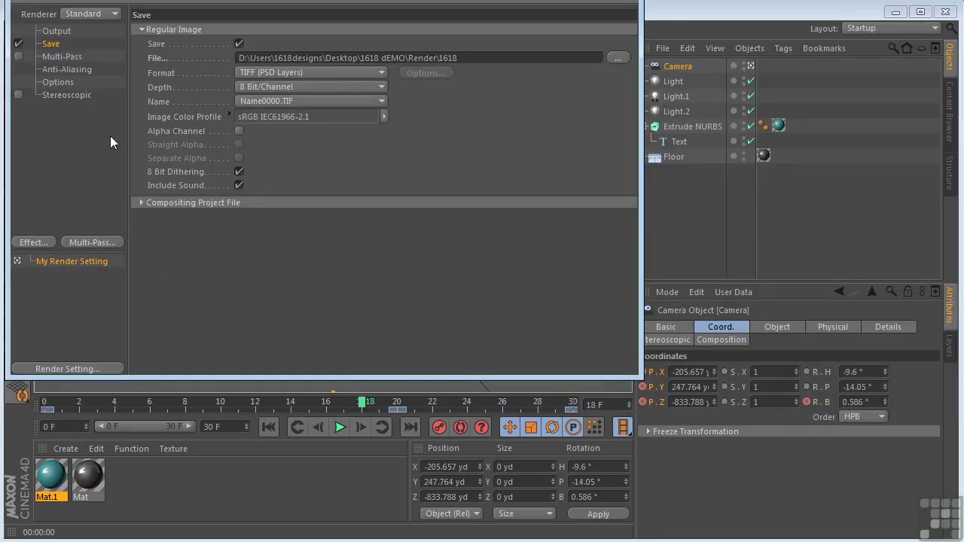
- Enable multi-pass rendering, add an RGBA Image pass and review the multi-pass options
{"action": "left_click", "coordinate": [19, 57]}
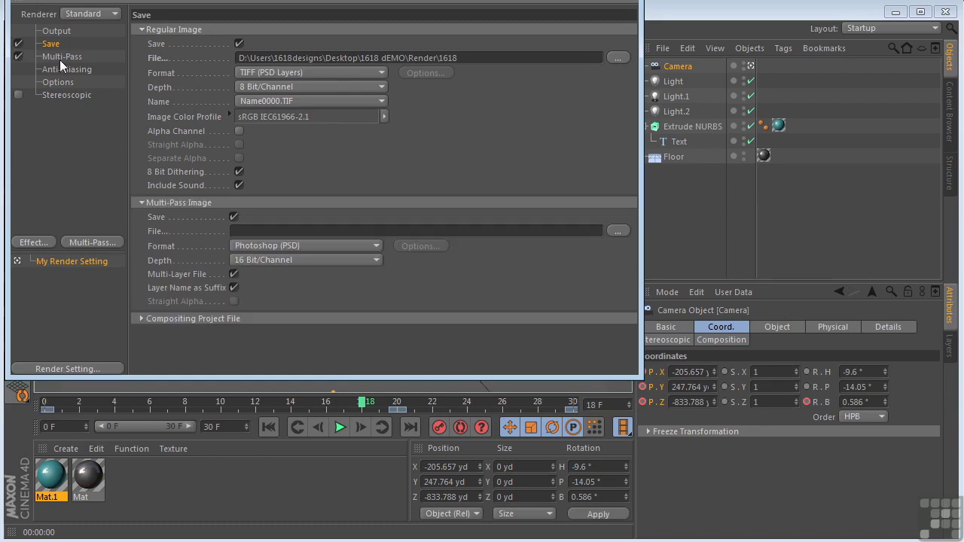
{"action": "left_click", "coordinate": [76, 243]}
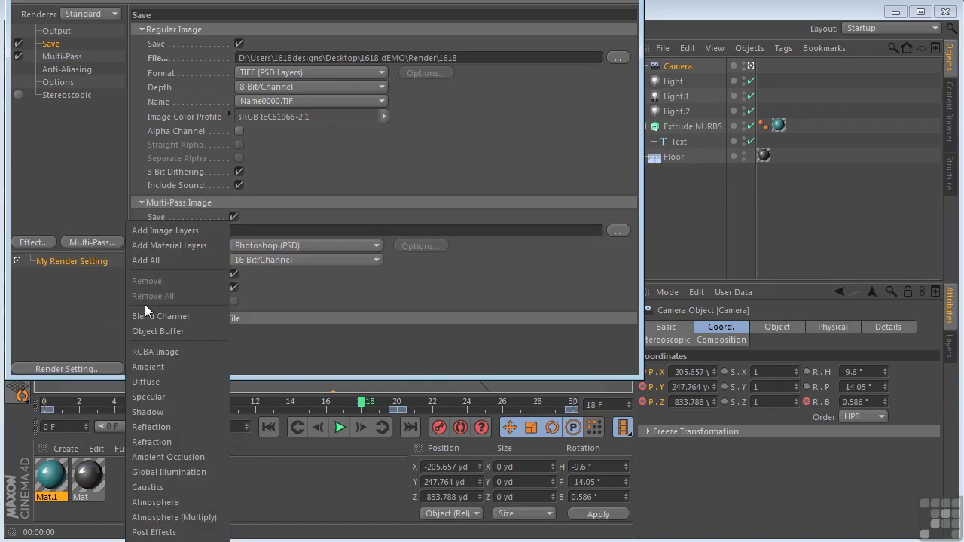
{"action": "left_click", "coordinate": [145, 351]}
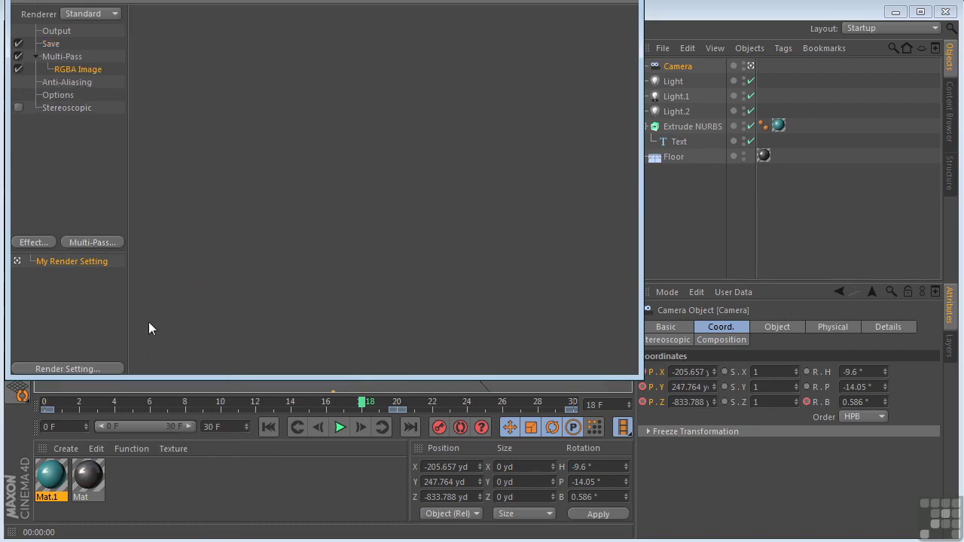
{"action": "left_click", "coordinate": [68, 57]}
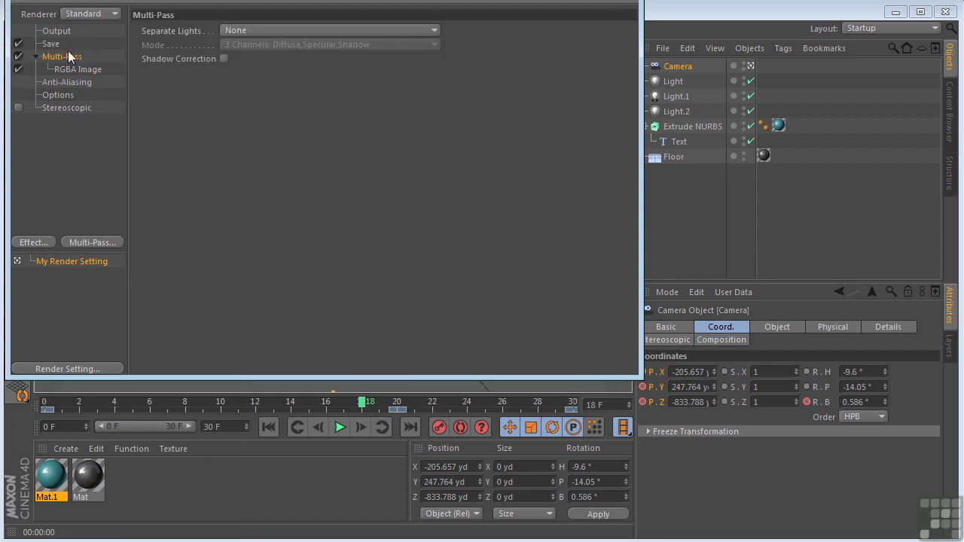
- Set the multi-pass image to save as 1618 in the Multi folder of 1618 dEMO
{"action": "left_click", "coordinate": [51, 45]}
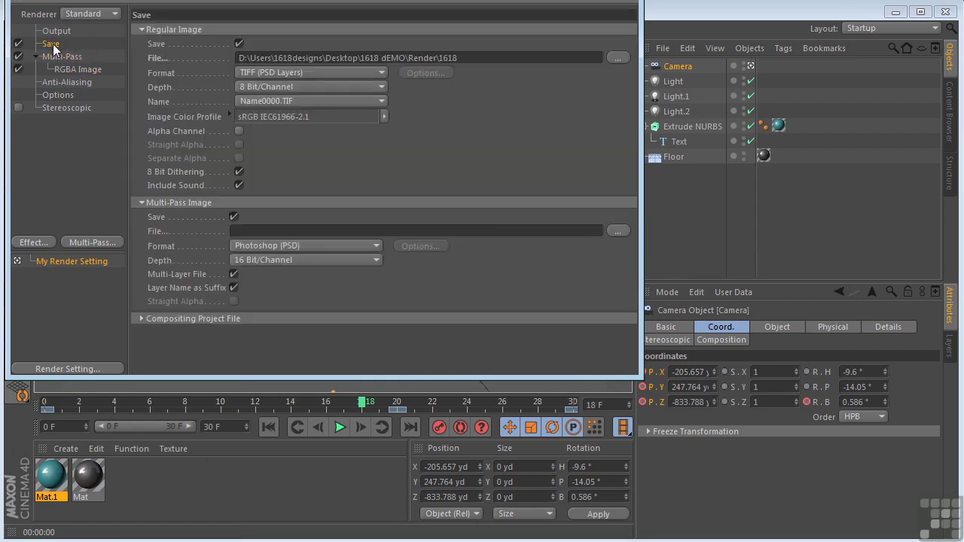
{"action": "left_click", "coordinate": [618, 231]}
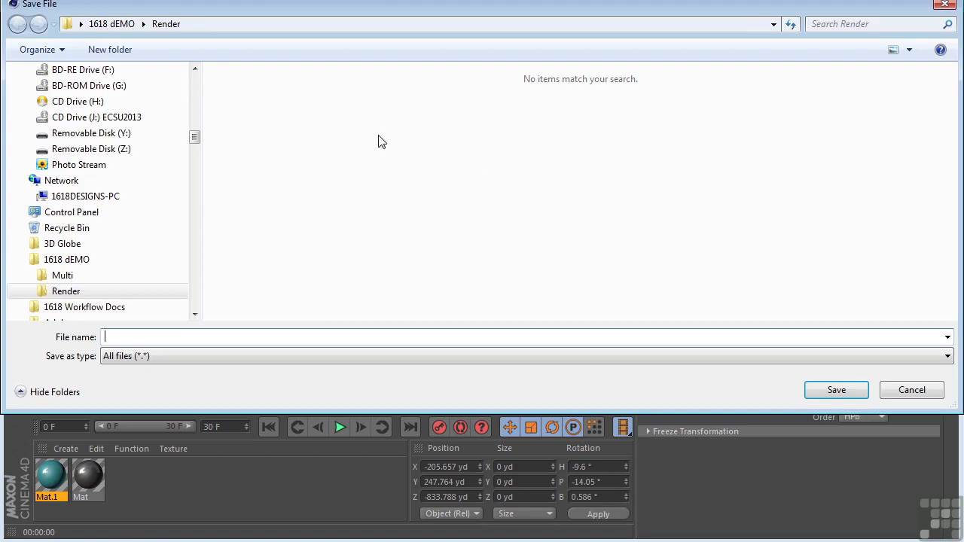
{"action": "left_click", "coordinate": [128, 23]}
{"action": "double_click", "coordinate": [246, 94]}
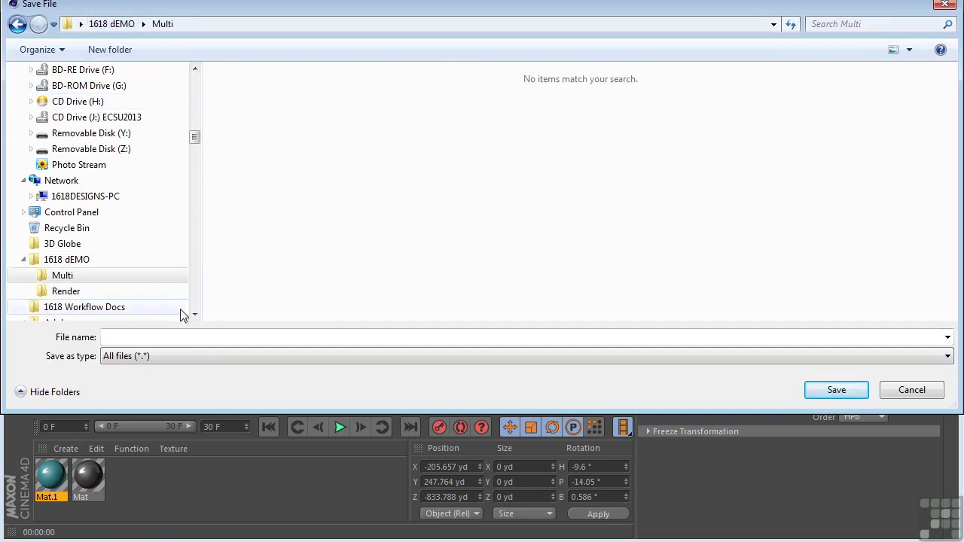
{"action": "type", "text": "1618"}
{"action": "key", "text": "Return"}
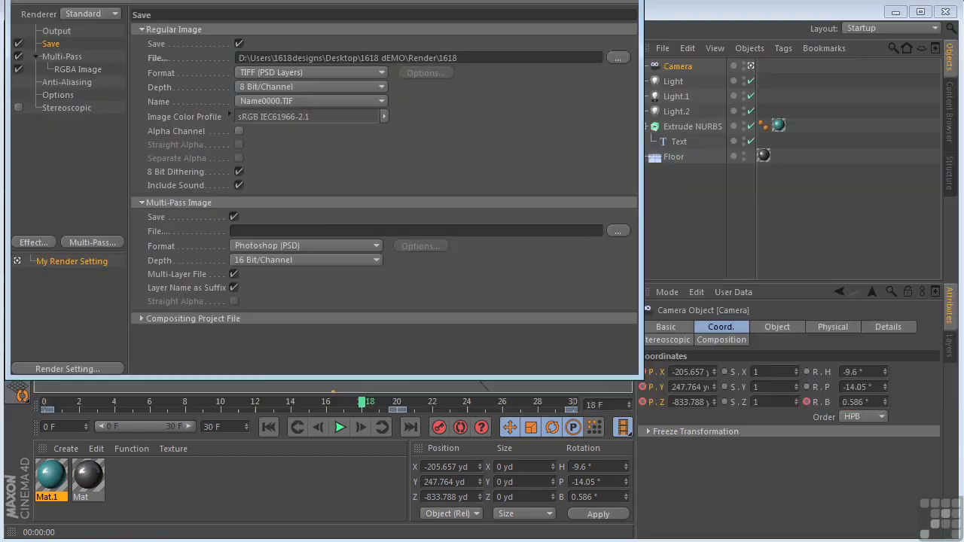
- Turn off Multi-Layer File, enable the After Effects compositing project file and save it as 1618 in the 1618 dEMO folder
{"action": "left_click", "coordinate": [141, 320]}
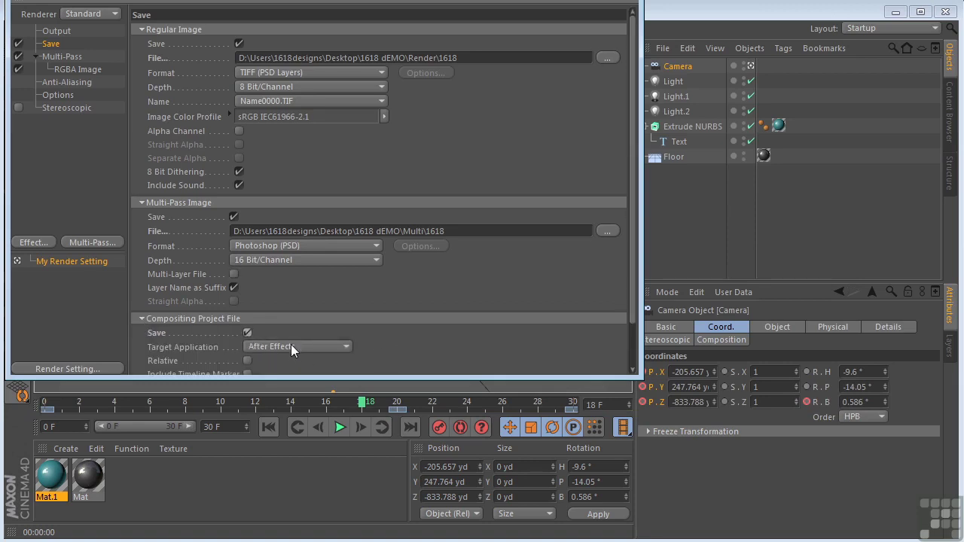
{"action": "scroll", "coordinate": [431, 341], "scroll_direction": "down", "scroll_amount": 2}
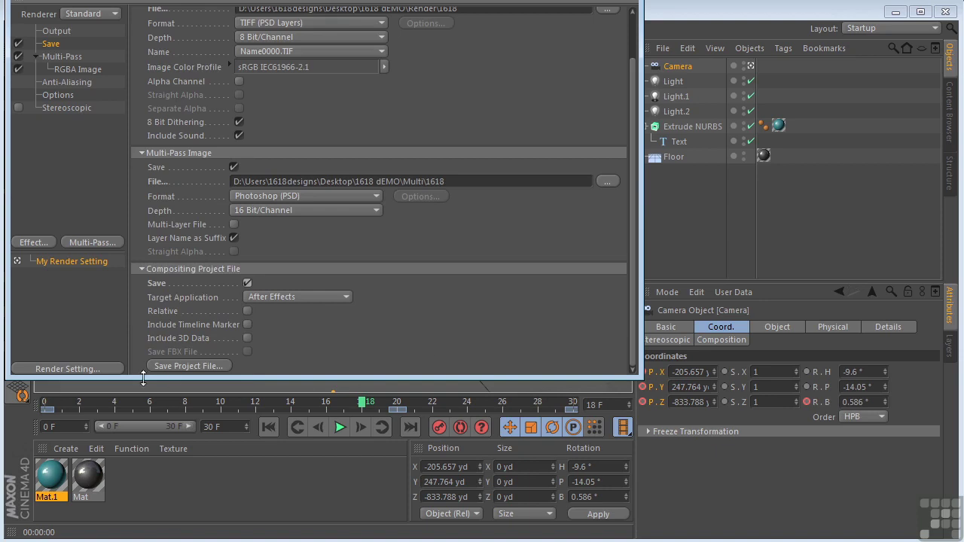
{"action": "left_click", "coordinate": [181, 365]}
{"action": "left_click", "coordinate": [117, 25]}
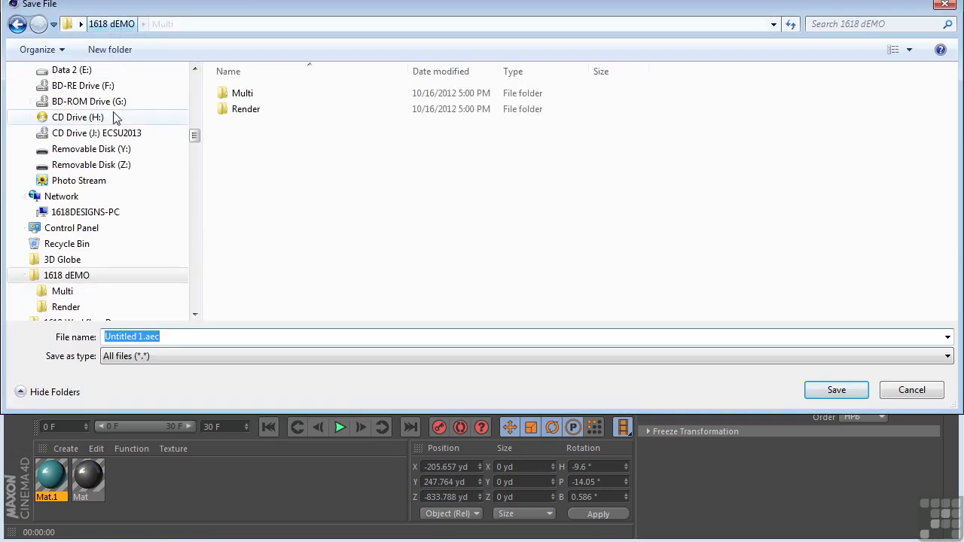
{"action": "type", "text": "1618"}
{"action": "key", "text": "Return"}
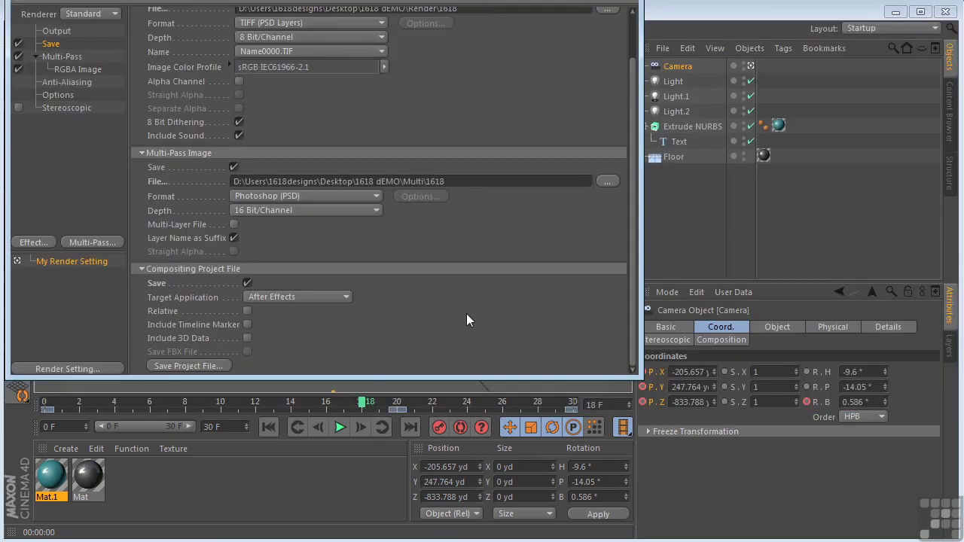
- Set the output frame range to All Frames and review the image, multi-pass and compositing project save settings
{"action": "left_click", "coordinate": [57, 31]}
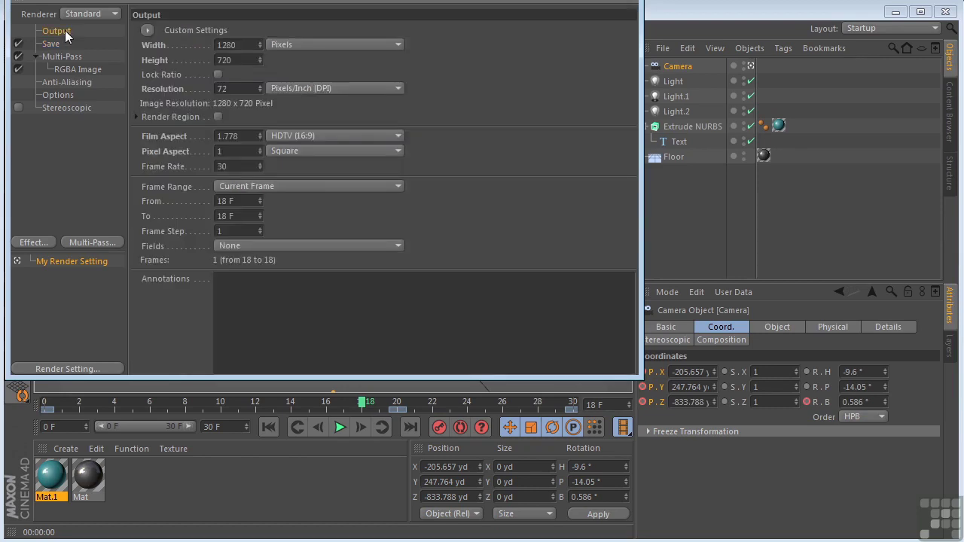
{"action": "left_click", "coordinate": [231, 188]}
{"action": "left_click", "coordinate": [238, 232]}
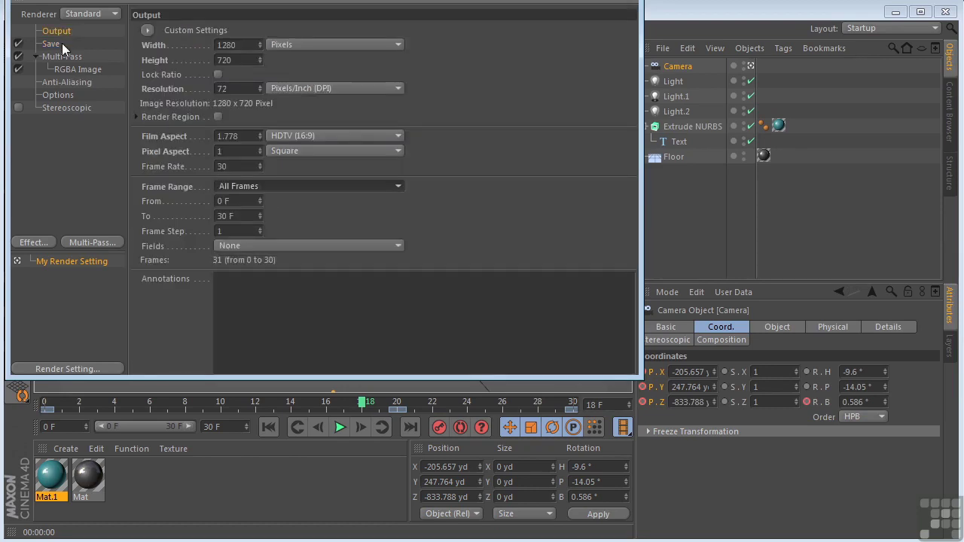
{"action": "left_click", "coordinate": [53, 44]}
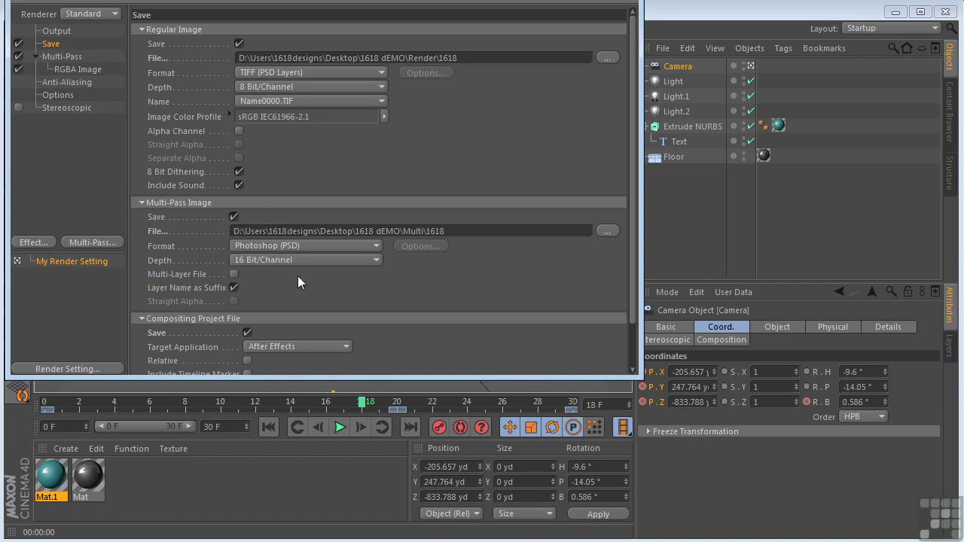
{"action": "scroll", "coordinate": [412, 357], "scroll_direction": "down", "scroll_amount": 1}
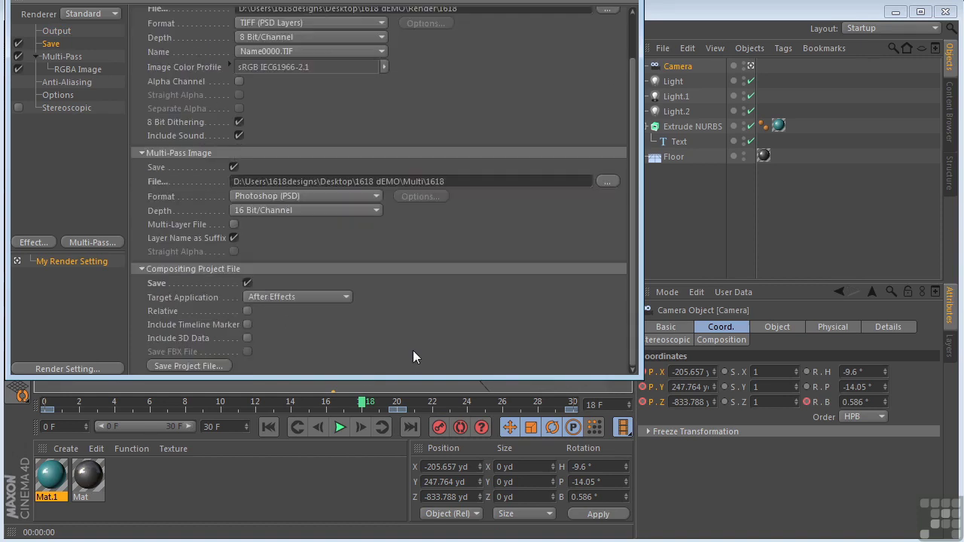
- Set the render's anti-aliasing to Best and close the render settings
{"action": "left_click", "coordinate": [58, 84]}
{"action": "left_click", "coordinate": [280, 30]}
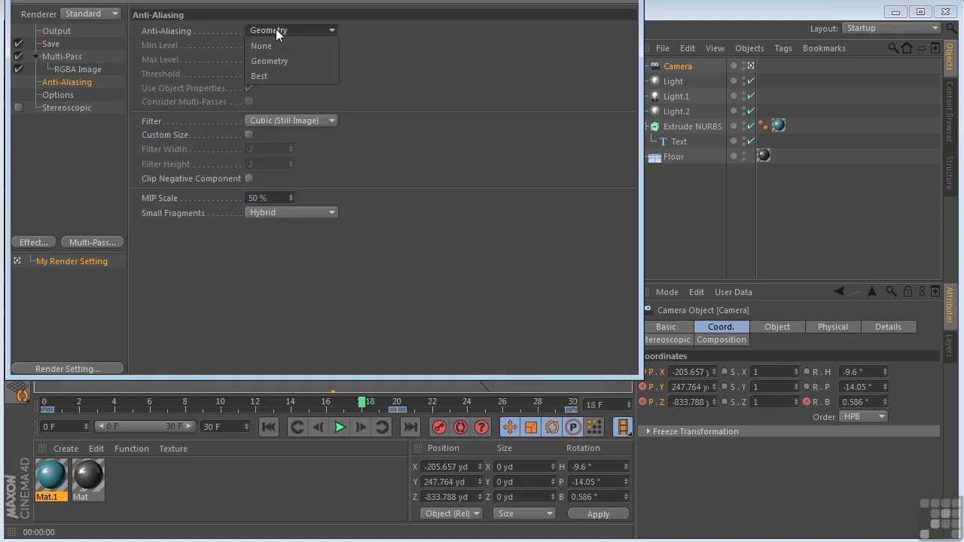
{"action": "left_click", "coordinate": [279, 72]}
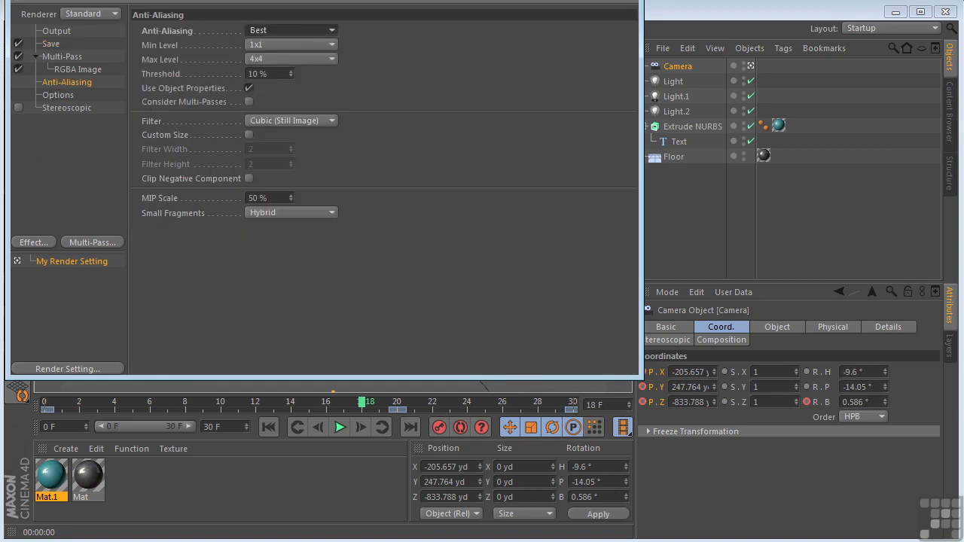
{"action": "key", "text": "alt+F4"}
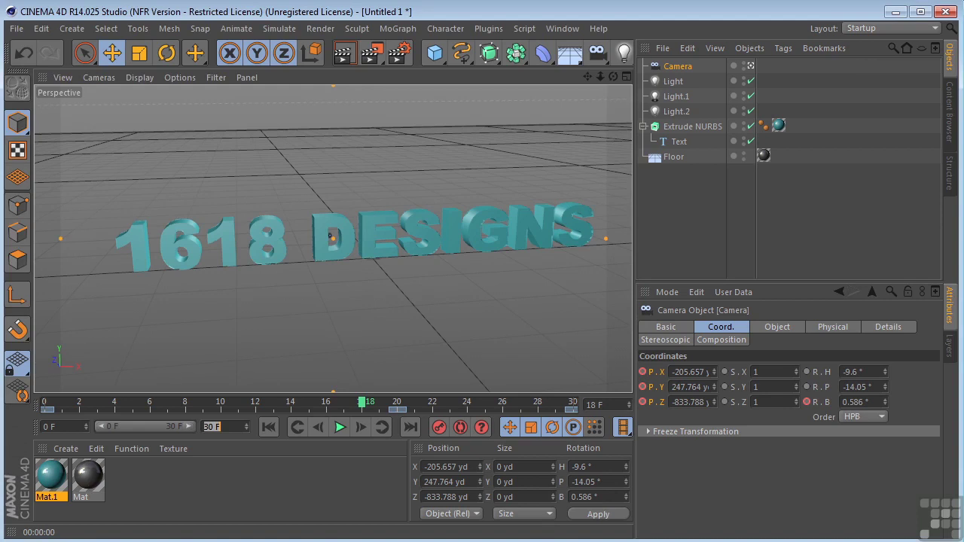
- Render the animation to the Picture Viewer and show the whole frame in it
{"action": "left_click", "coordinate": [373, 56]}
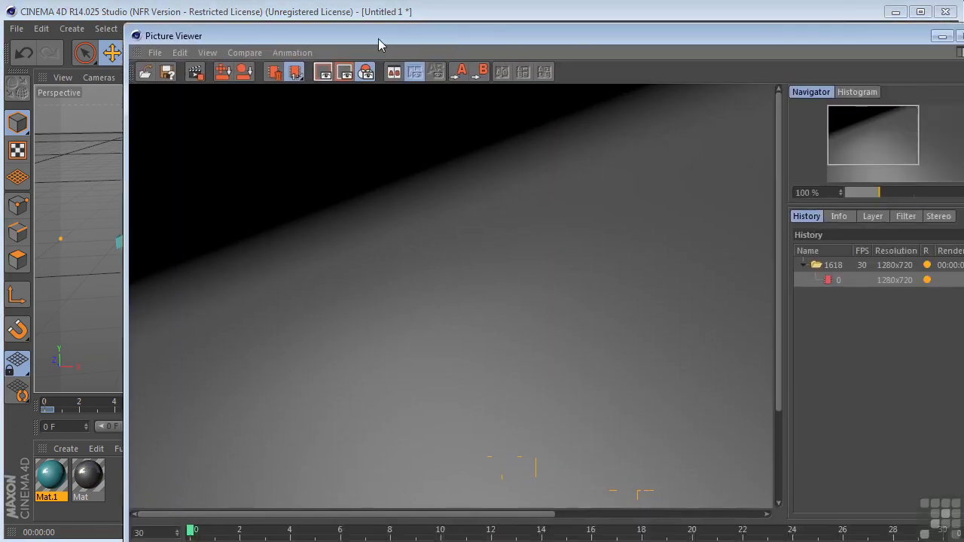
{"action": "left_click_drag", "start_coordinate": [379, 38], "coordinate": [421, 73]}
{"action": "scroll", "coordinate": [385, 234], "scroll_direction": "down", "scroll_amount": 5}
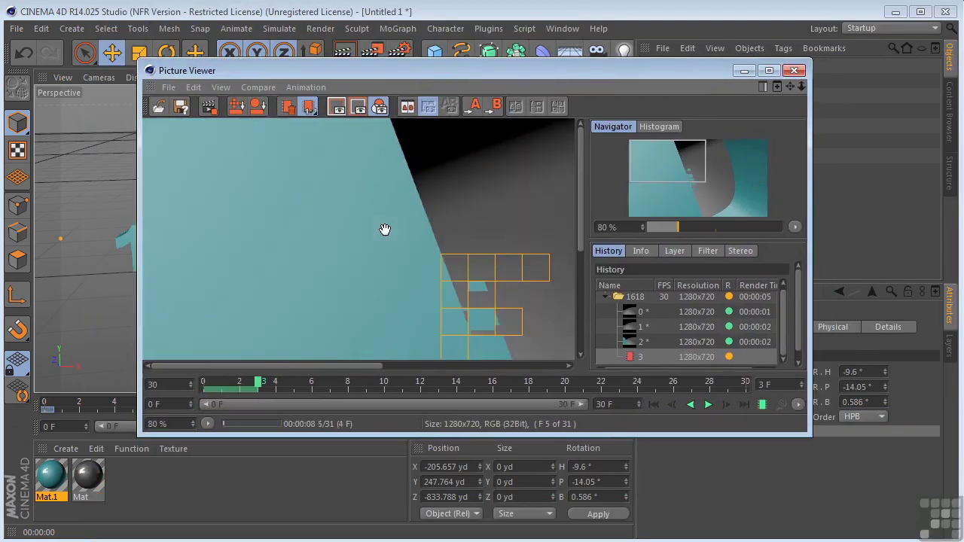
{"action": "scroll", "coordinate": [385, 230], "scroll_direction": "down", "scroll_amount": 1}
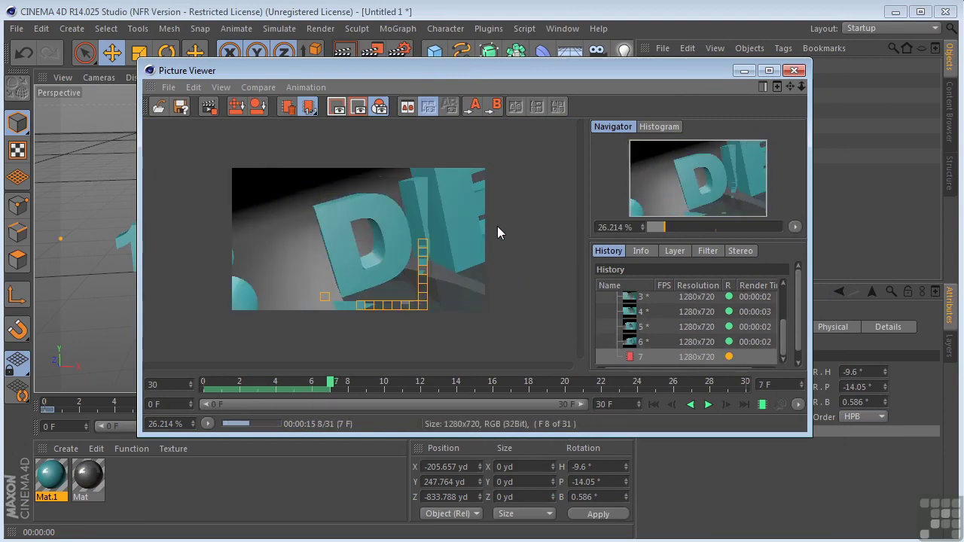
- Switch to After Effects and import the compositing project file 1618.aec from the Render folder
{"action": "key", "text": "alt+Tab"}
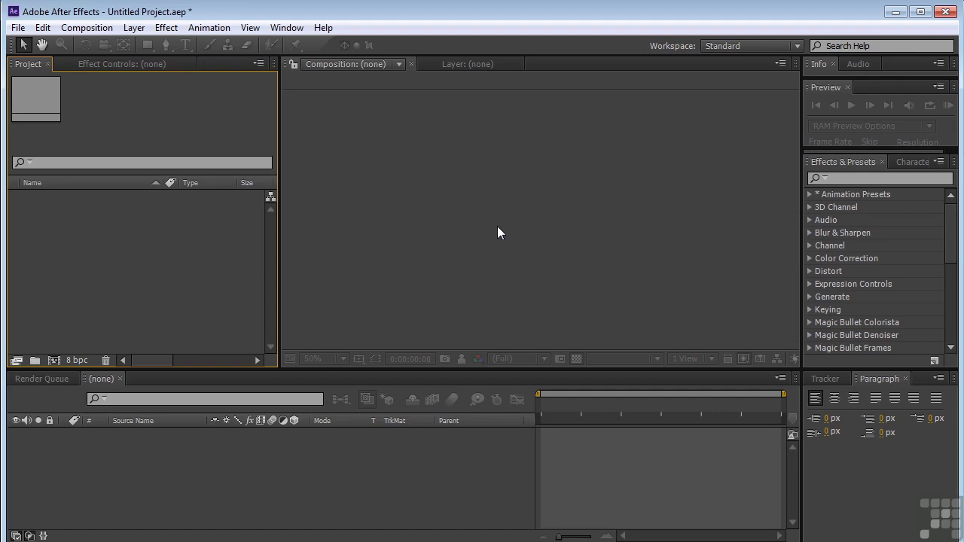
{"action": "double_click", "coordinate": [141, 240]}
{"action": "left_click", "coordinate": [148, 121]}
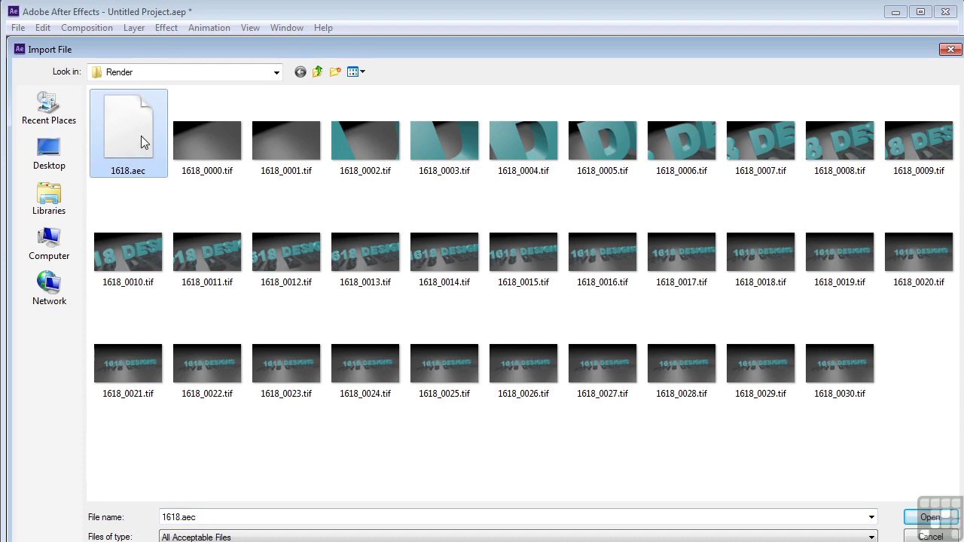
{"action": "double_click", "coordinate": [141, 135]}
- Open the 1618 composition from the imported 1618 folder and scrub through its animation
{"action": "left_click", "coordinate": [12, 198]}
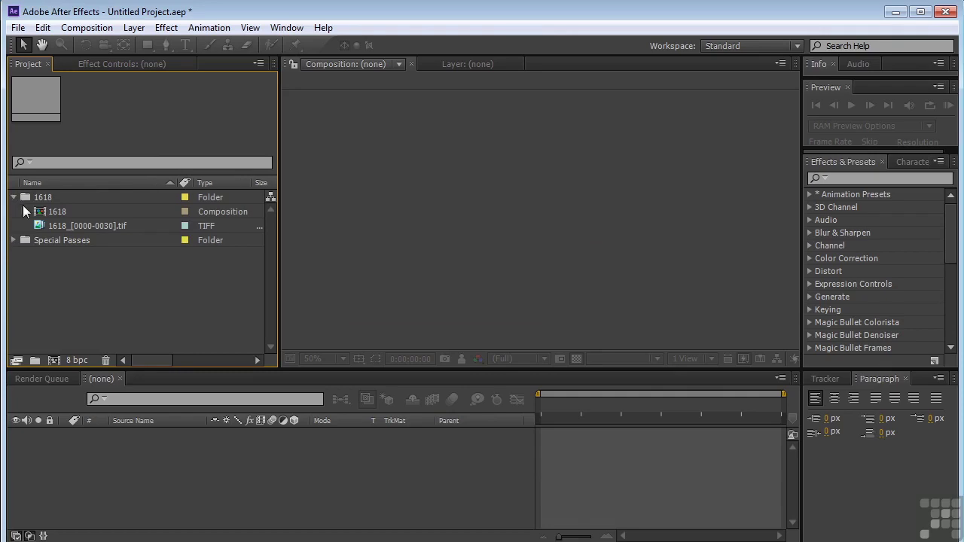
{"action": "double_click", "coordinate": [35, 211]}
{"action": "left_click_drag", "start_coordinate": [553, 403], "coordinate": [735, 461]}
{"action": "left_click_drag", "start_coordinate": [737, 403], "coordinate": [612, 419]}
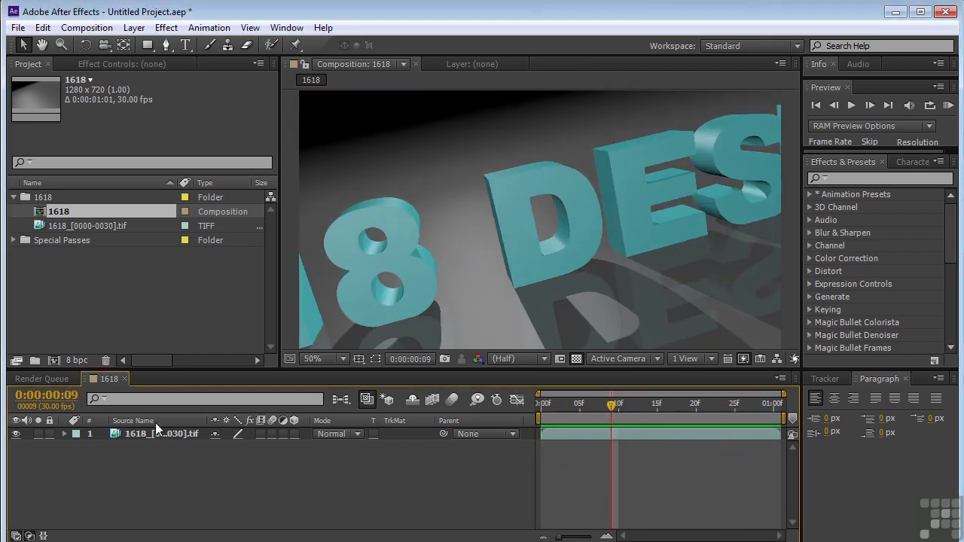
- Apply the RE:Vision RSMB motion blur effect to the 1618 image sequence layer and check it at frame 11
{"action": "left_click", "coordinate": [155, 430]}
{"action": "left_click", "coordinate": [166, 28]}
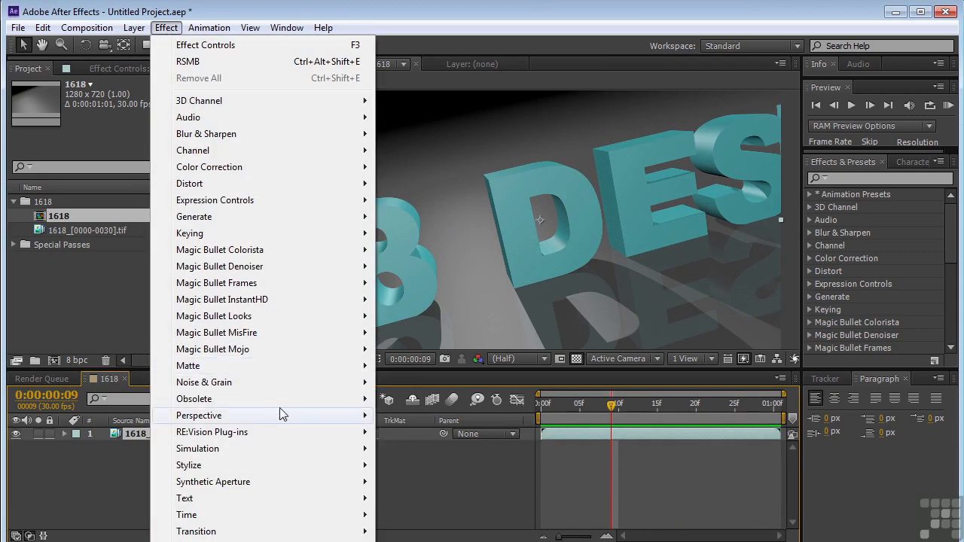
{"action": "mouse_move", "coordinate": [290, 432]}
{"action": "left_click", "coordinate": [446, 435]}
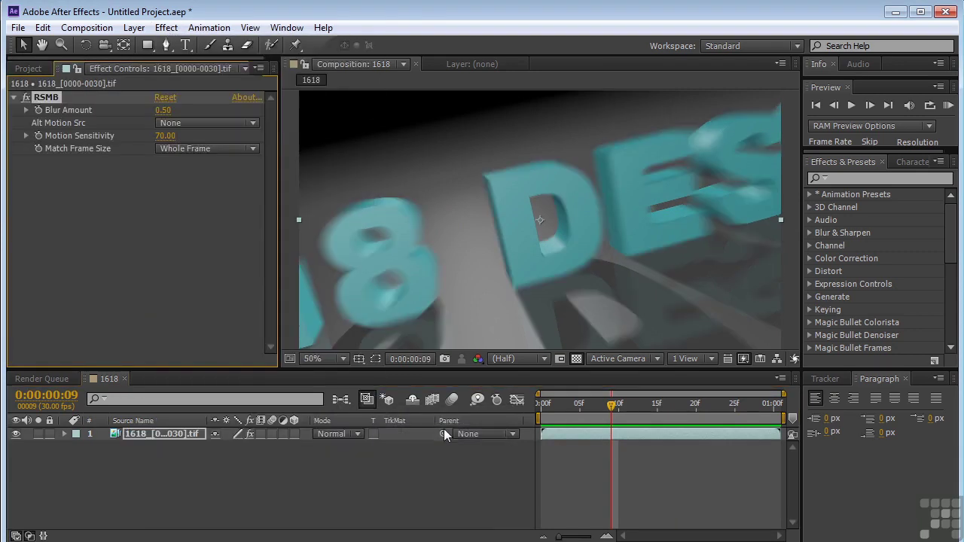
{"action": "left_click", "coordinate": [627, 411]}
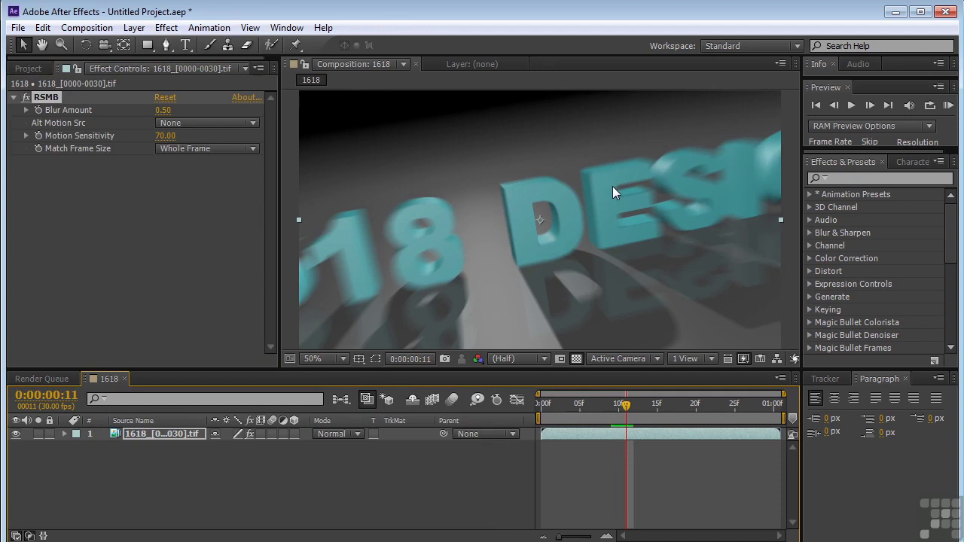